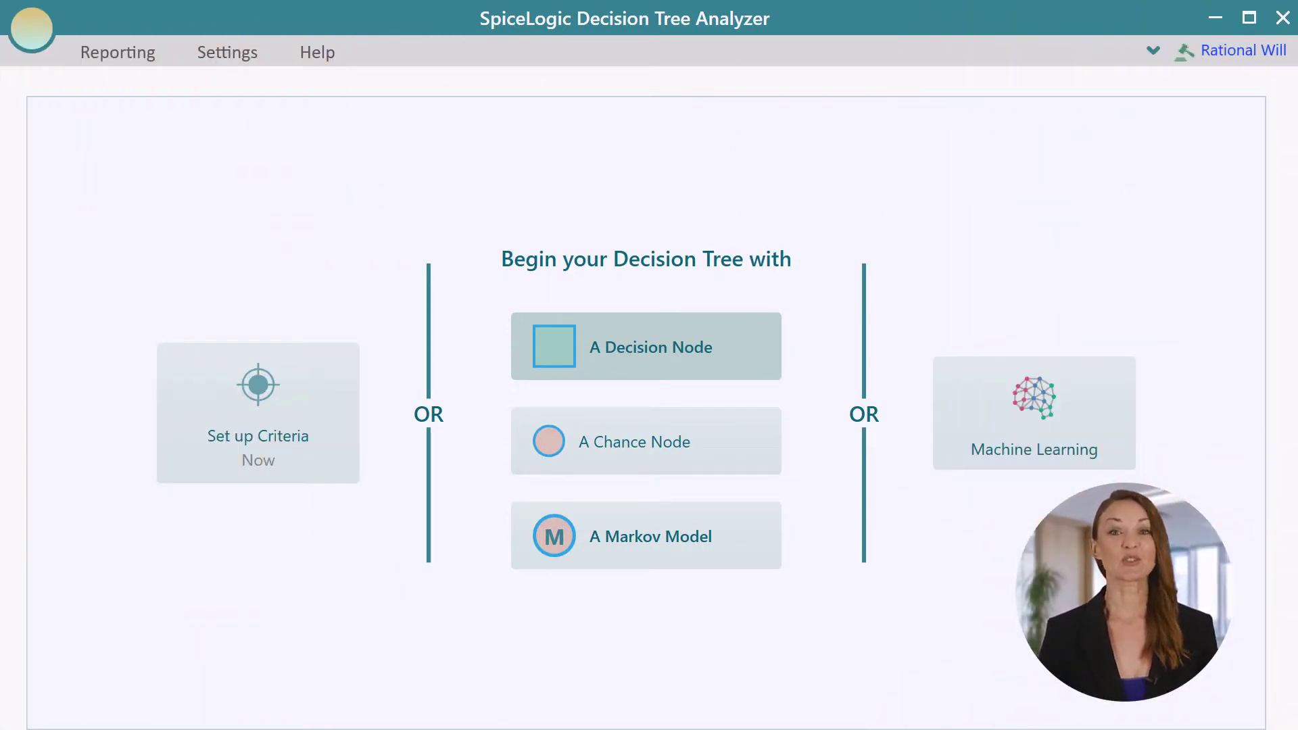
# Step: Create Decision 1 with two action branches labelled Surgery and Medication
pyautogui.click(771, 372)
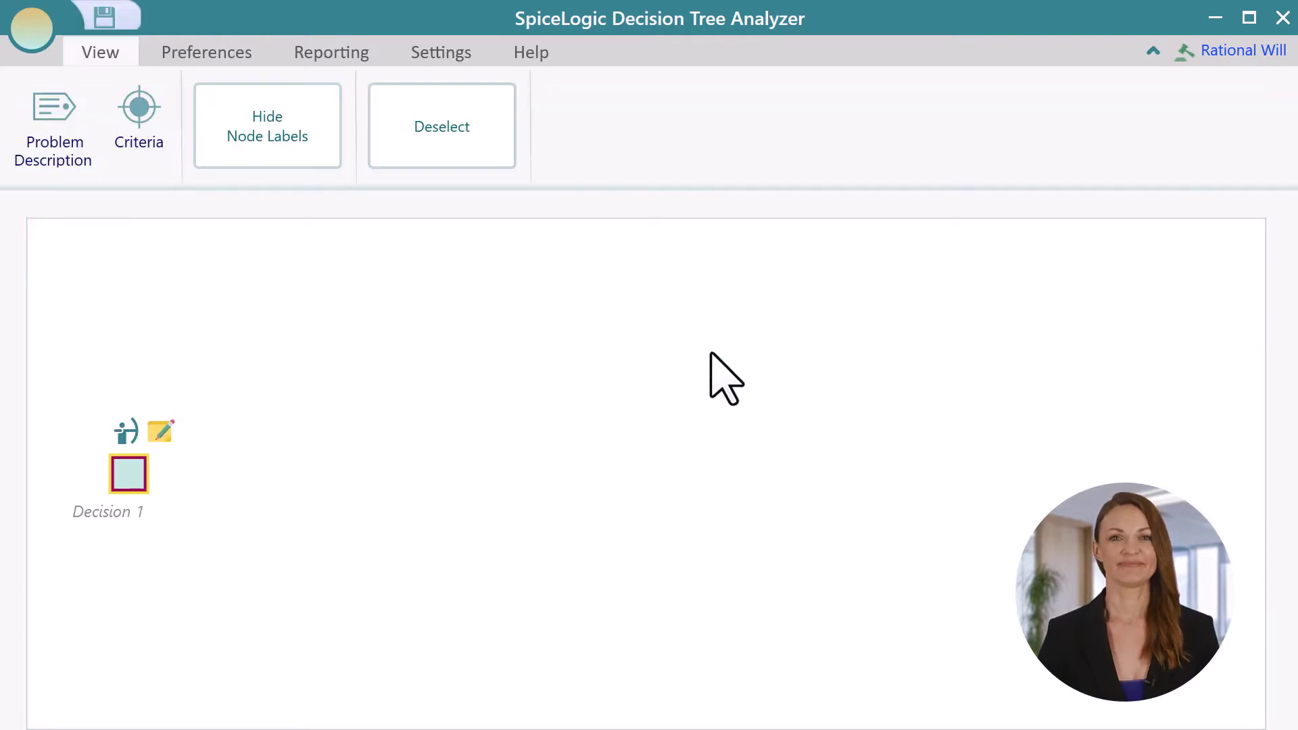
pyautogui.click(125, 437)
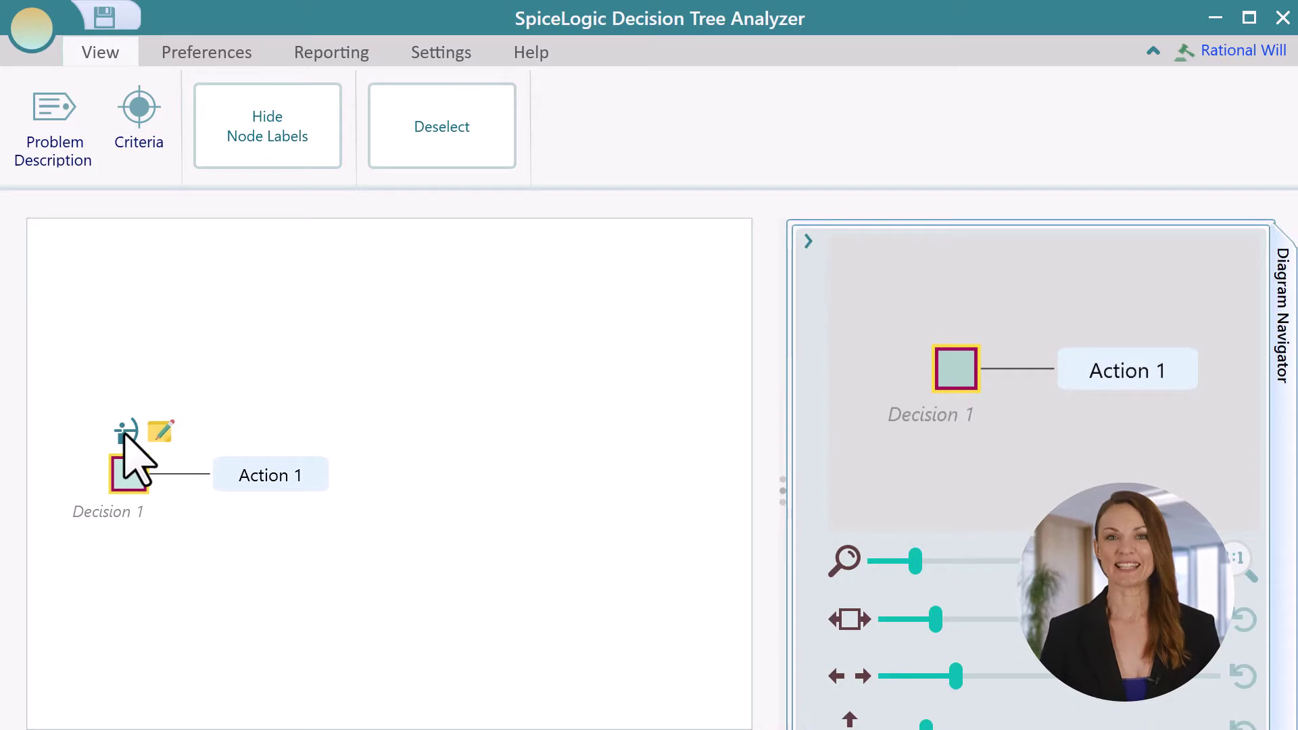
pyautogui.click(125, 436)
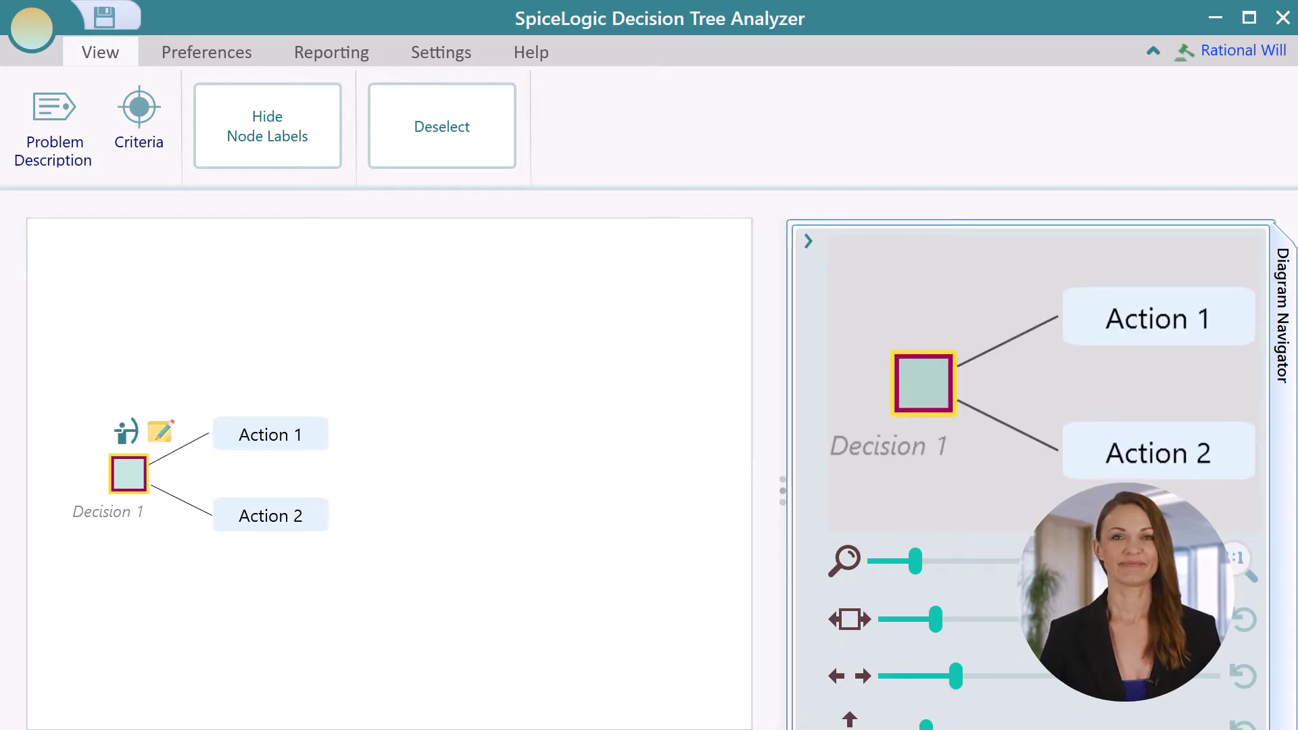
pyautogui.doubleClick(266, 433)
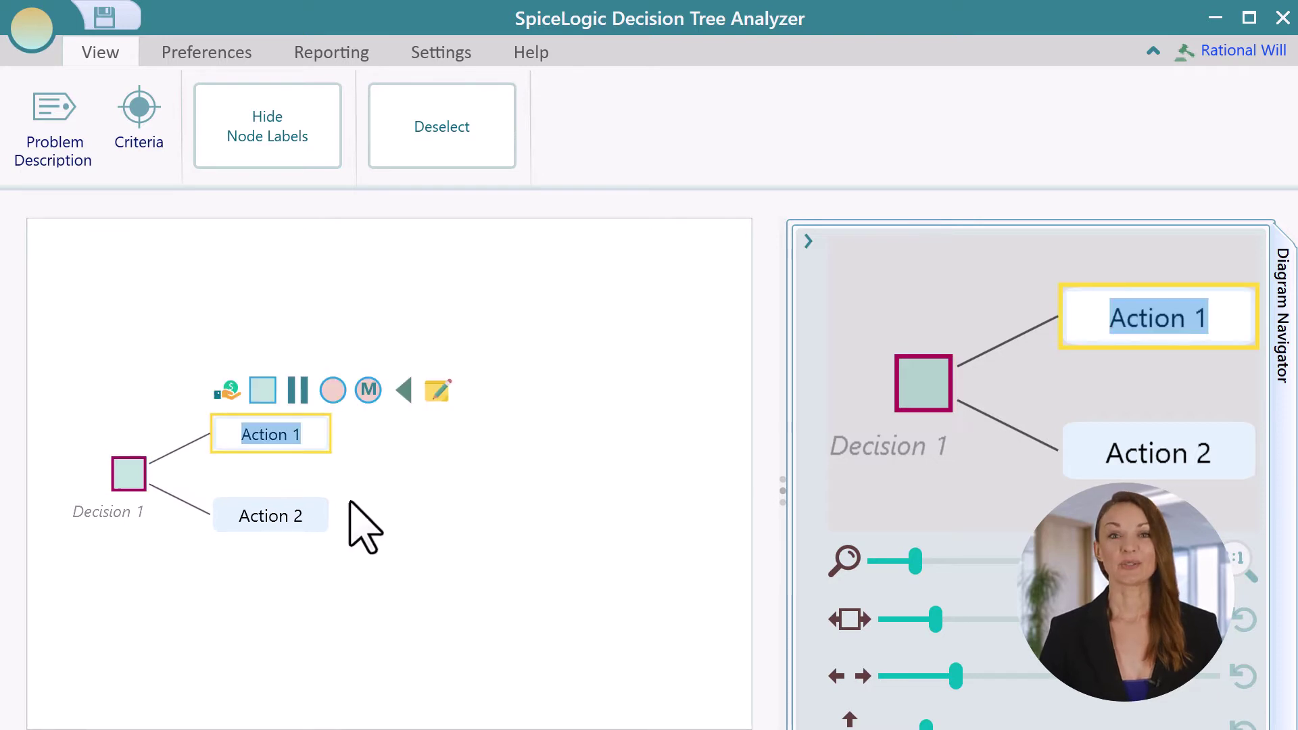
pyautogui.write('Surgery')
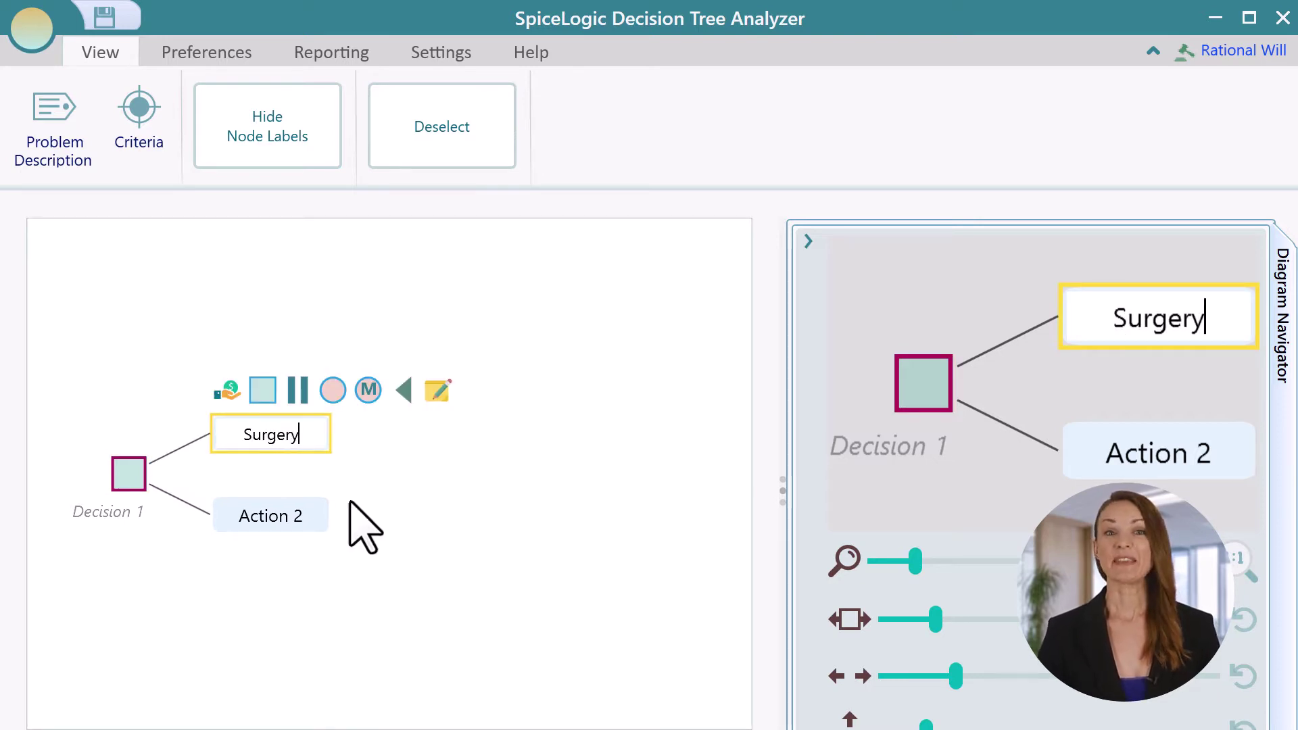
pyautogui.doubleClick(265, 514)
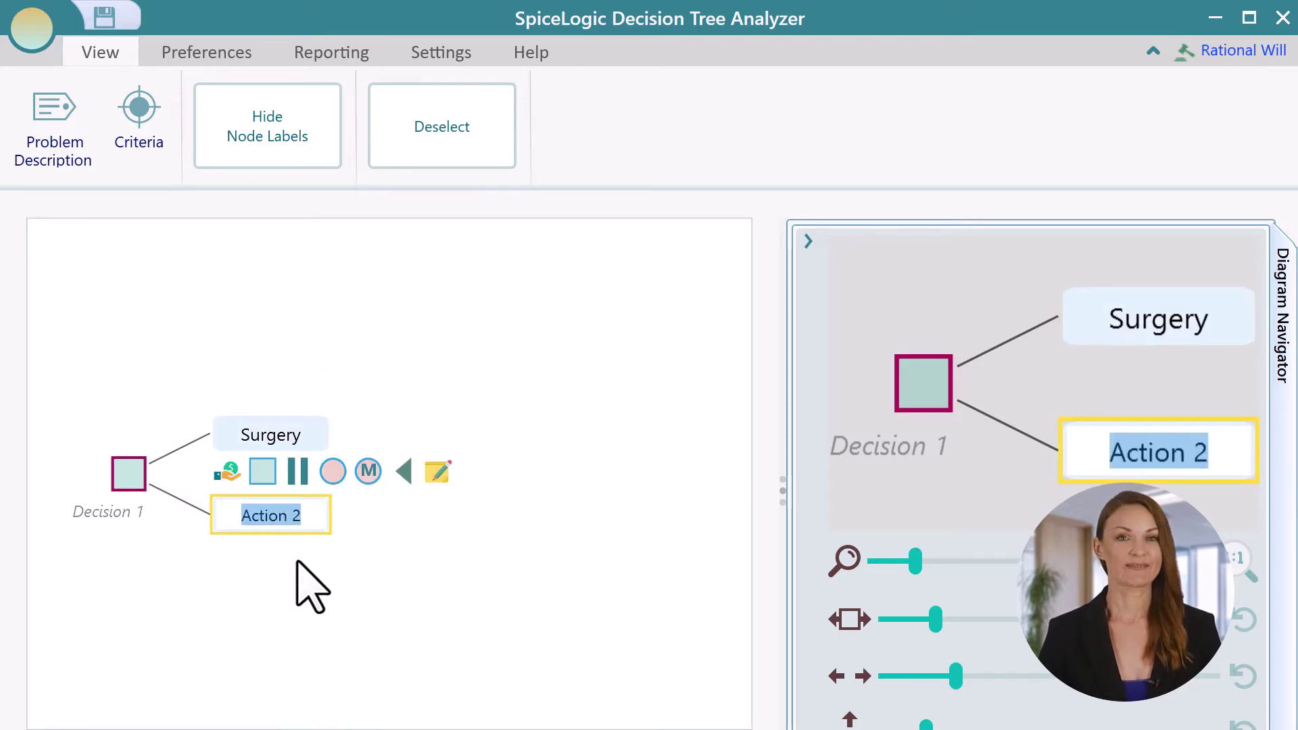
pyautogui.write('Medication')
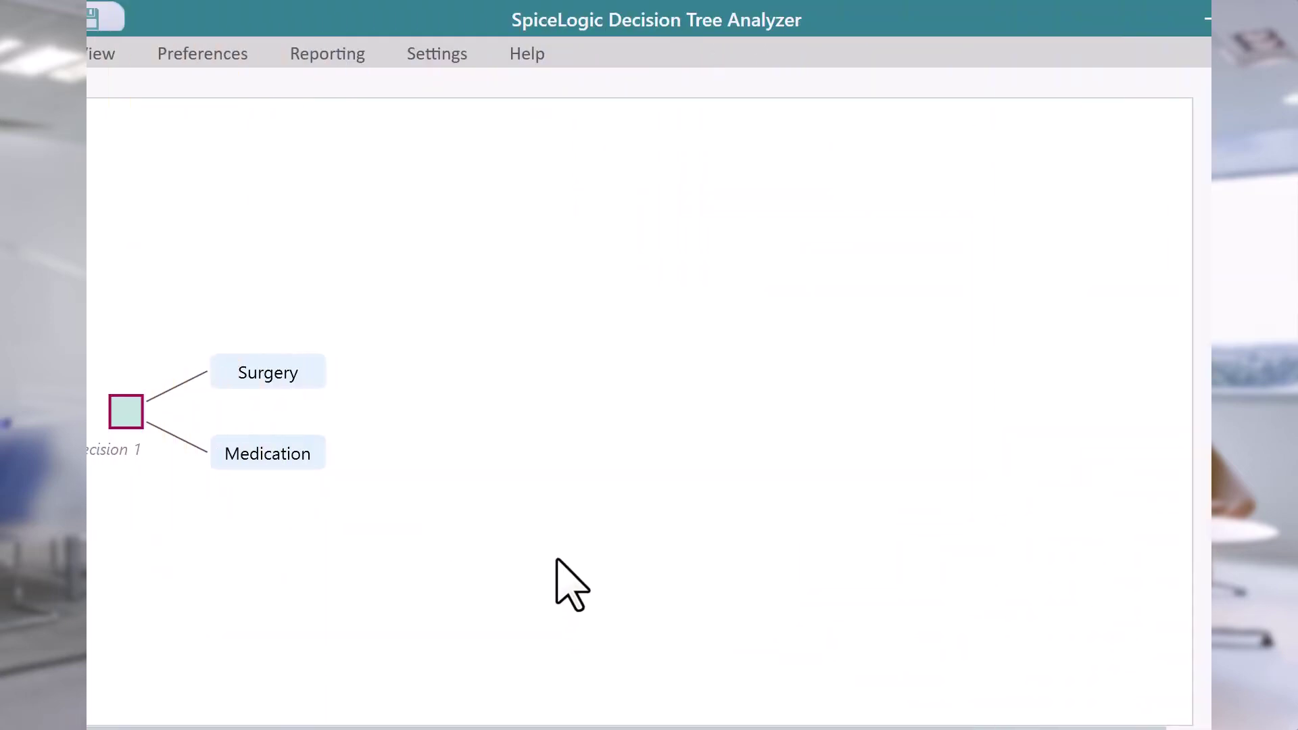
# Step: Add a chance node after Surgery with outcomes Recovery, No improvement and Dead
pyautogui.click(308, 375)
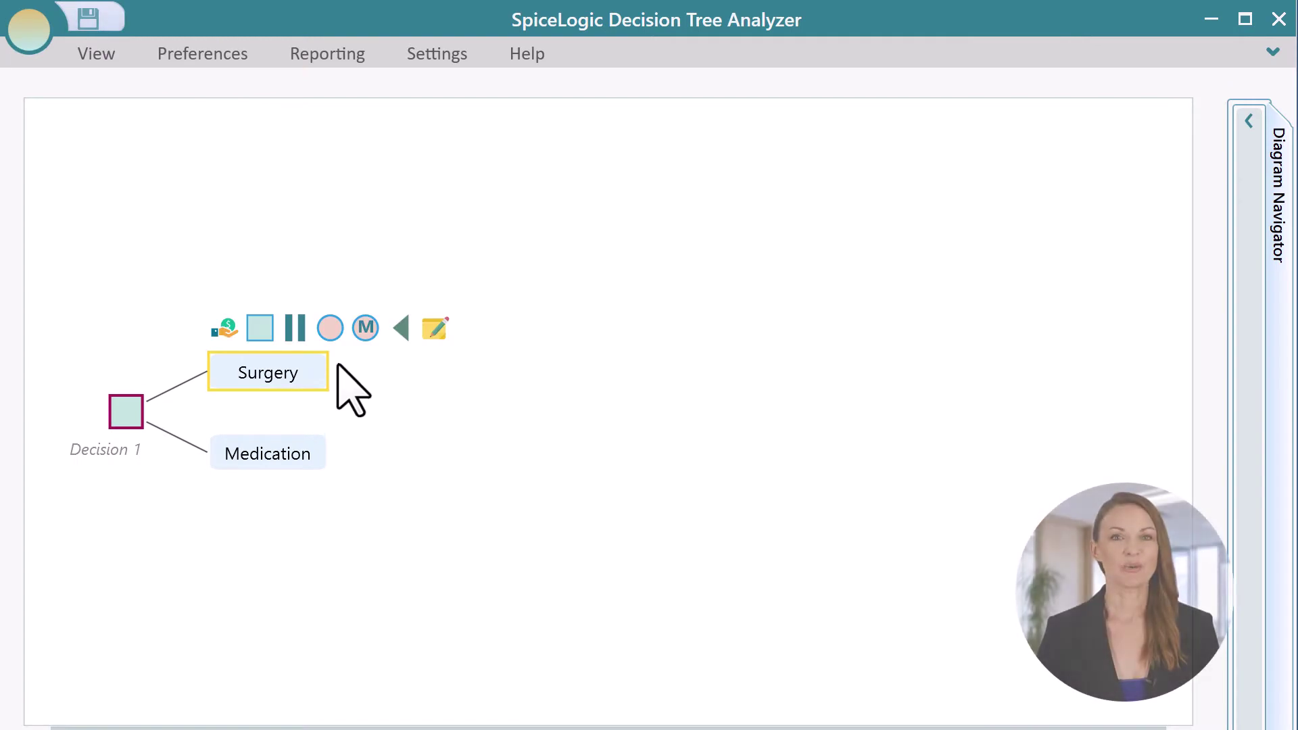
pyautogui.click(330, 327)
pyautogui.click(411, 336)
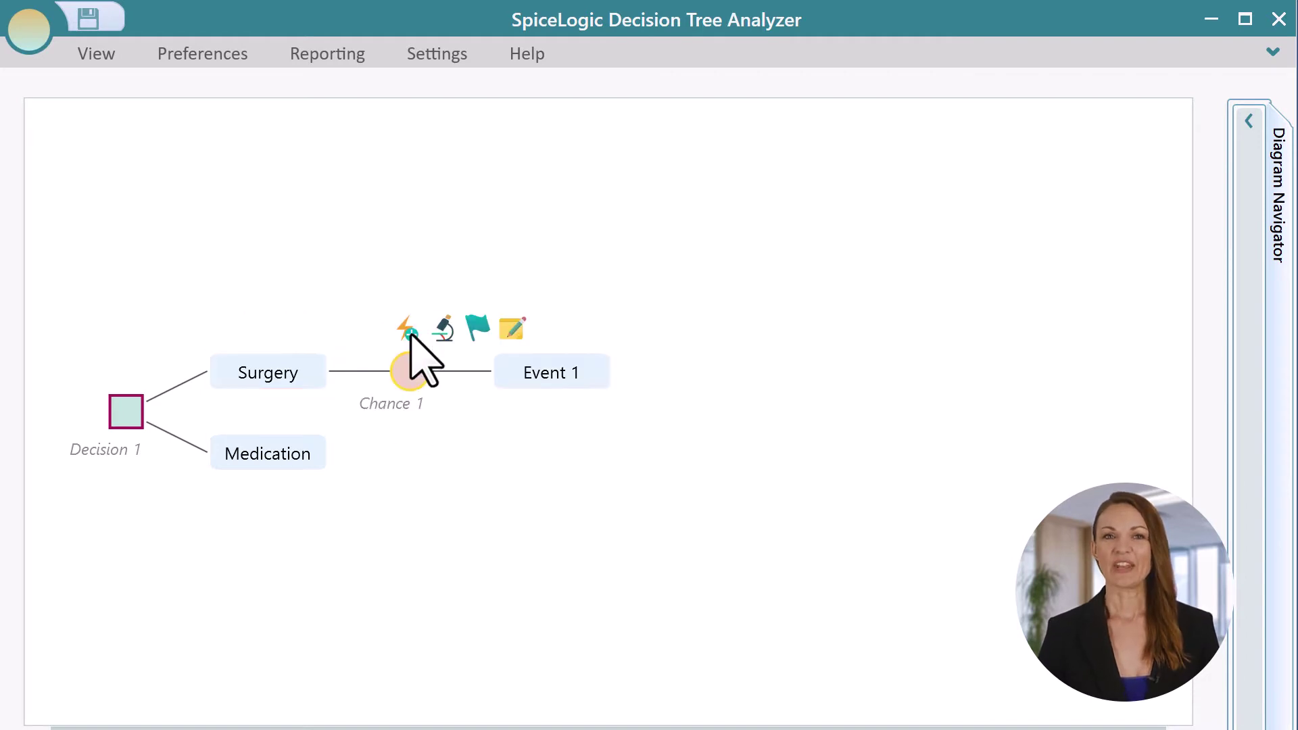
pyautogui.click(411, 335)
pyautogui.click(411, 335)
pyautogui.doubleClick(554, 295)
pyautogui.write('Recovery')
pyautogui.doubleClick(567, 370)
pyautogui.write('No improvement')
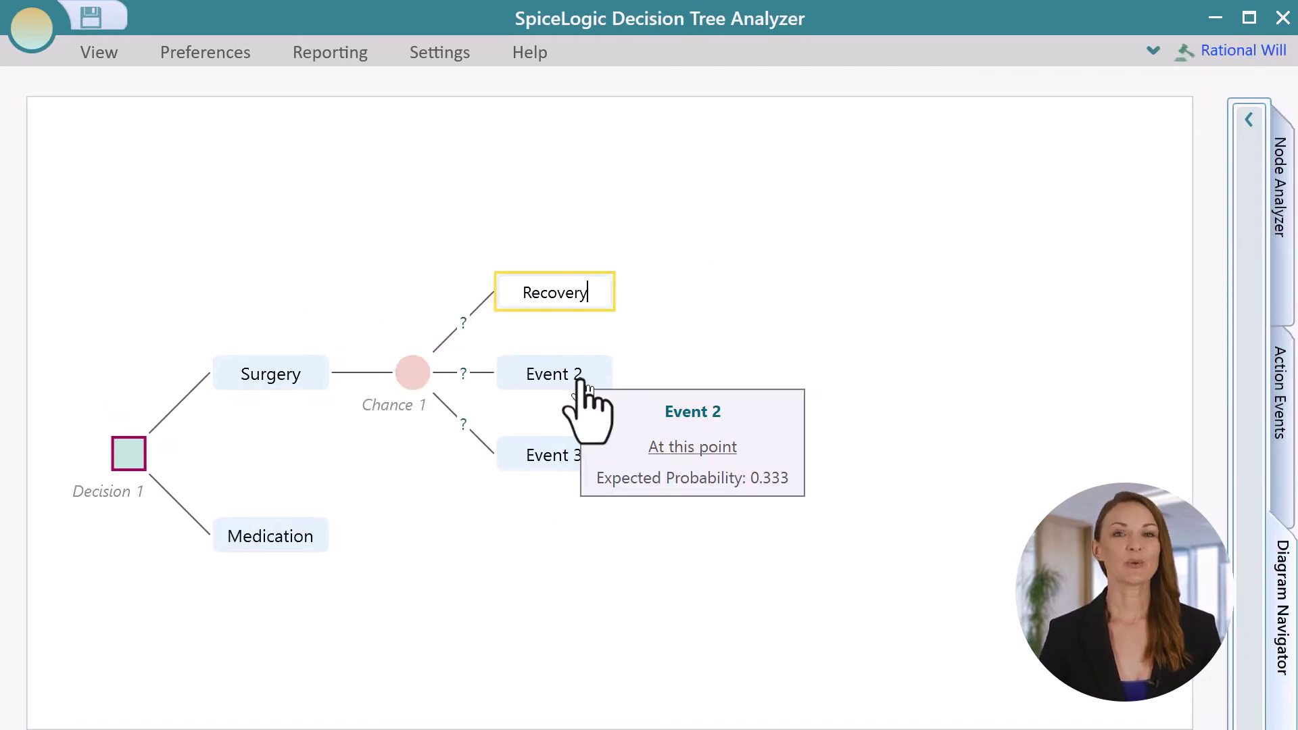
pyautogui.doubleClick(608, 456)
pyautogui.write('Dead')
pyautogui.press('Return')
# Step: Hide the node labels and enlarge the diagram area
pyautogui.click(105, 49)
pyautogui.click(286, 129)
pyautogui.click(1153, 52)
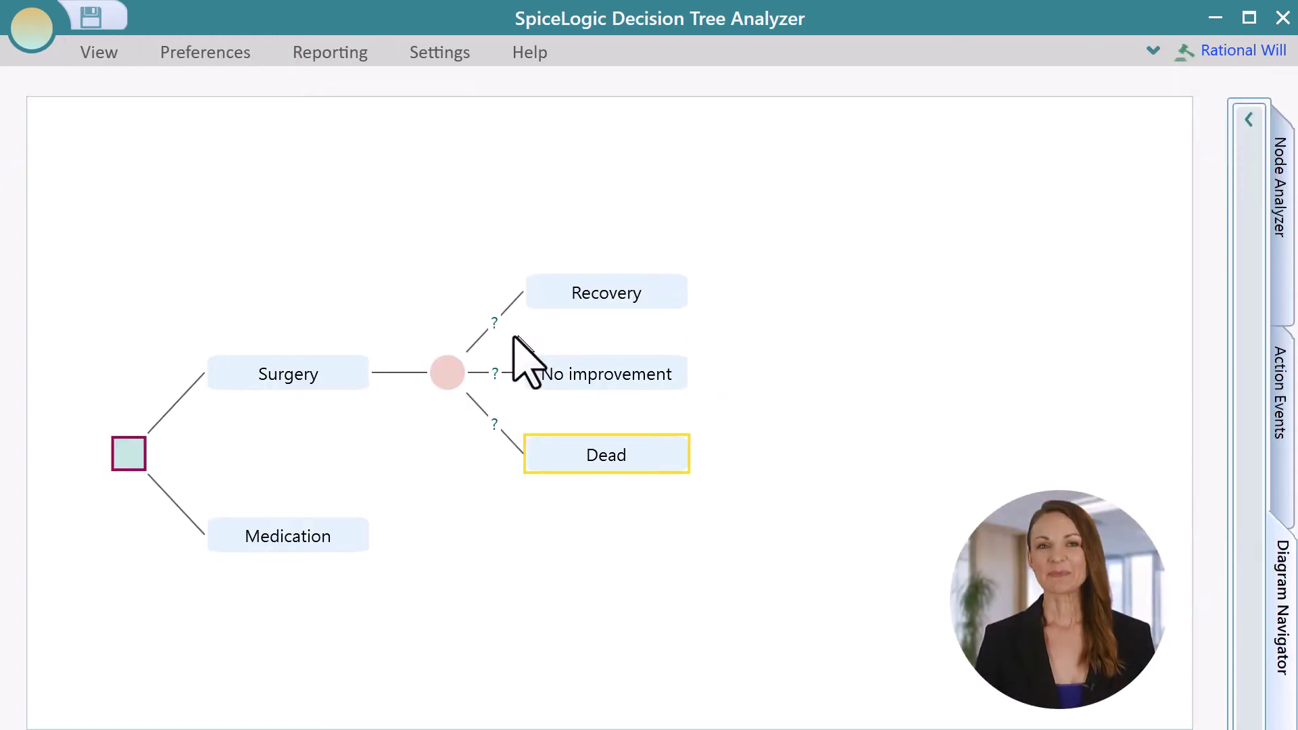
# Step: Copy Surgery's chance node and paste it after the Medication action
pyautogui.rightClick(447, 374)
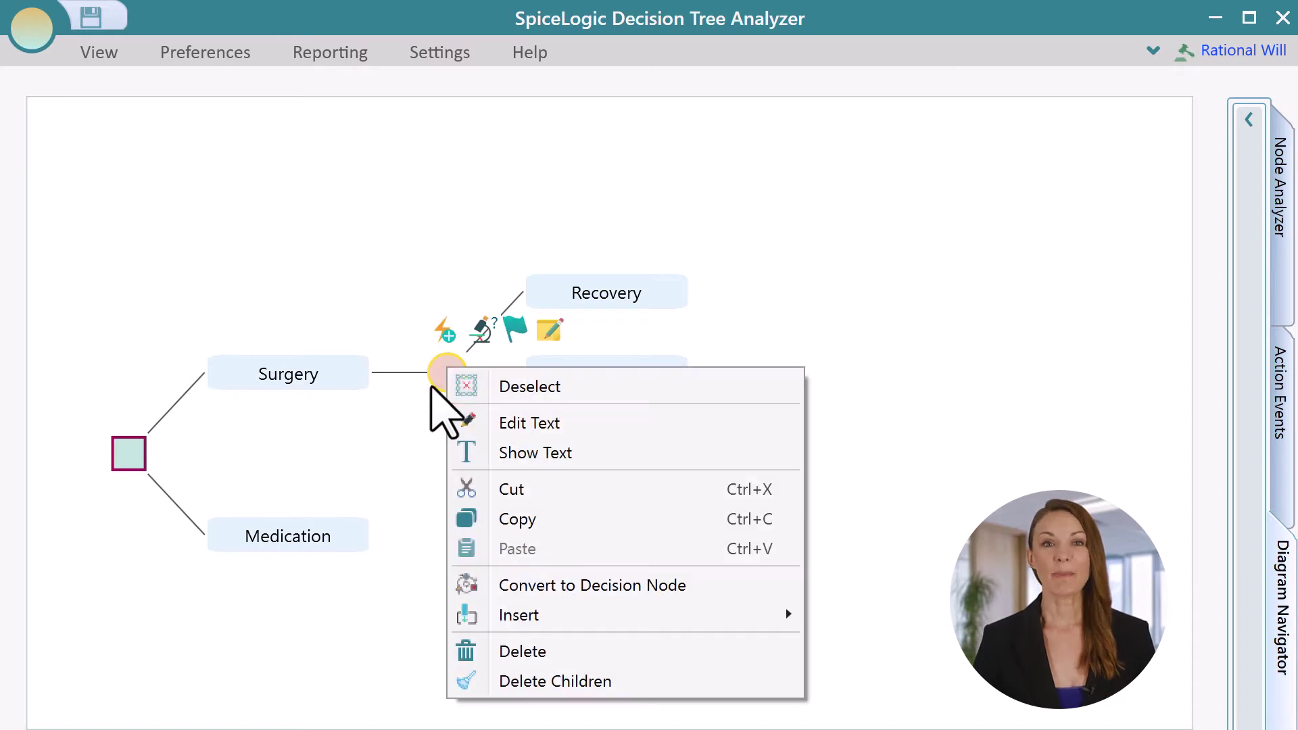
pyautogui.click(516, 521)
pyautogui.click(350, 541)
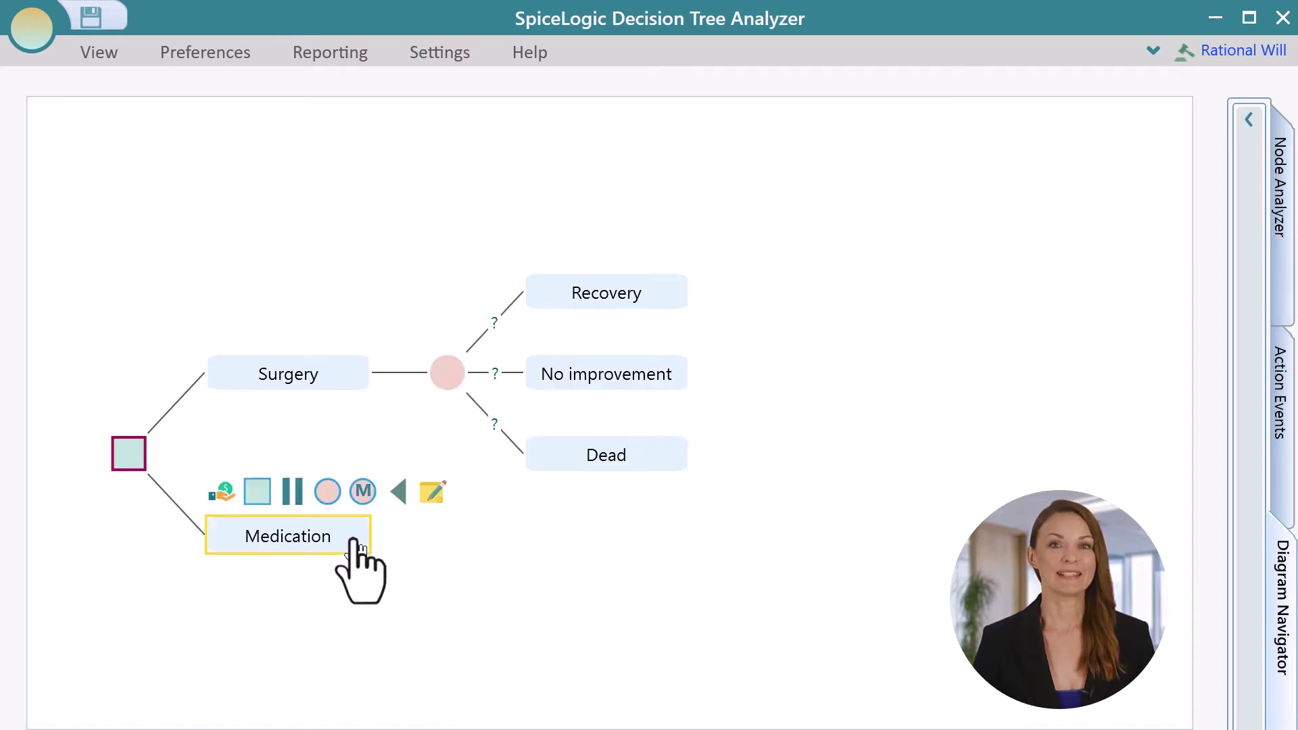
pyautogui.rightClick(351, 540)
pyautogui.click(424, 689)
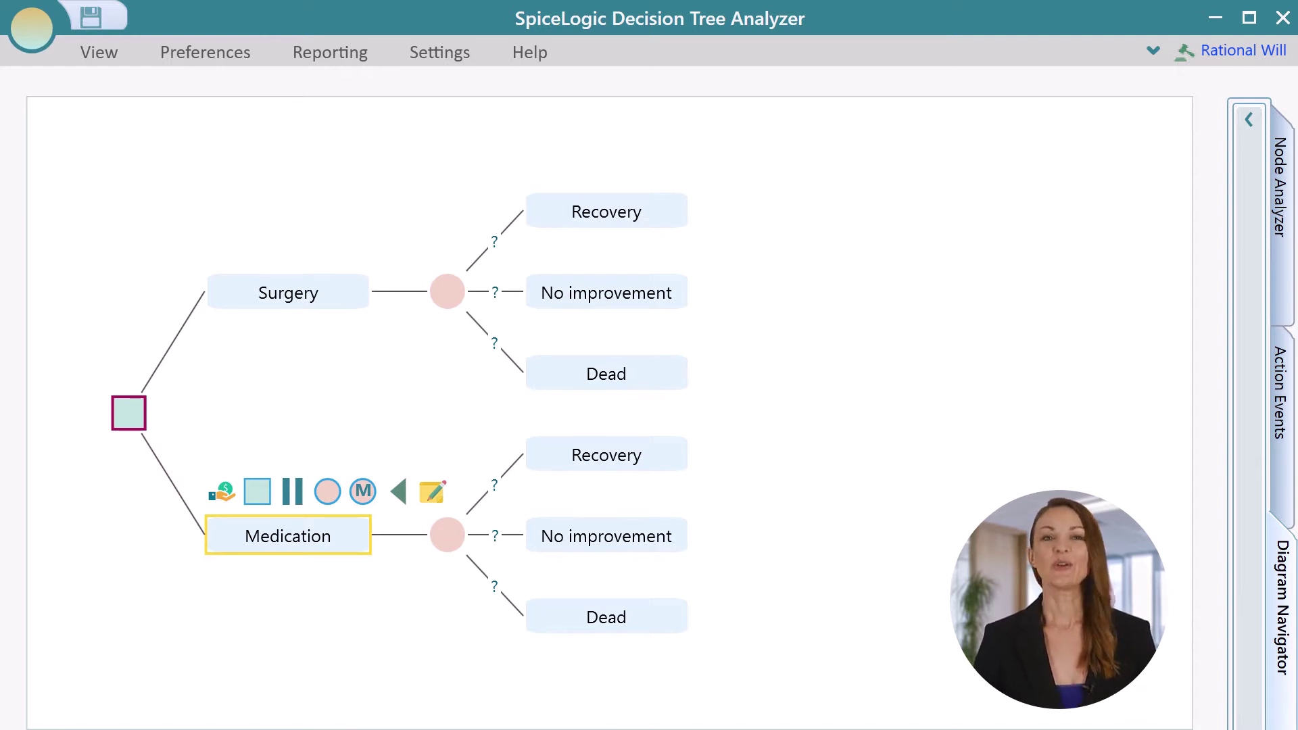
# Step: Delete the Dead outcome under Medication and confirm the deletion
pyautogui.click(606, 612)
pyautogui.moveTo(589, 616)
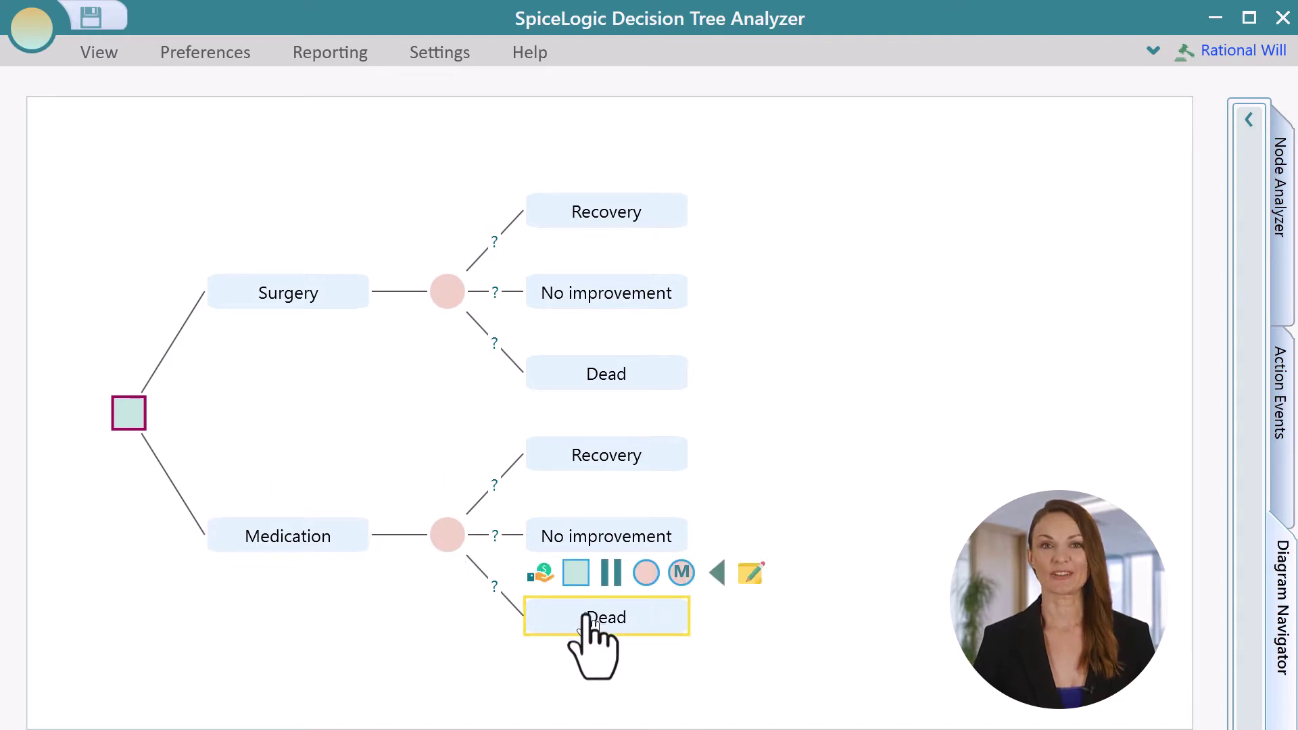
pyautogui.press('Delete')
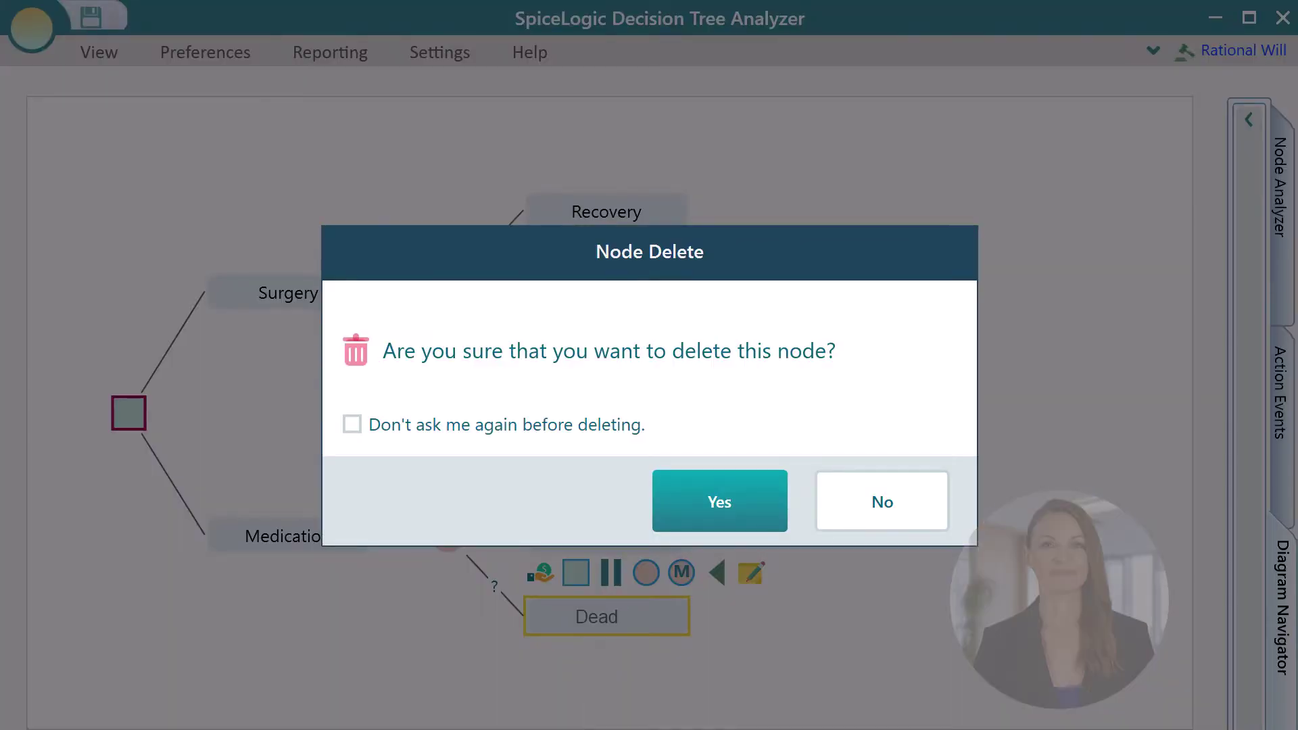
pyautogui.press('Return')
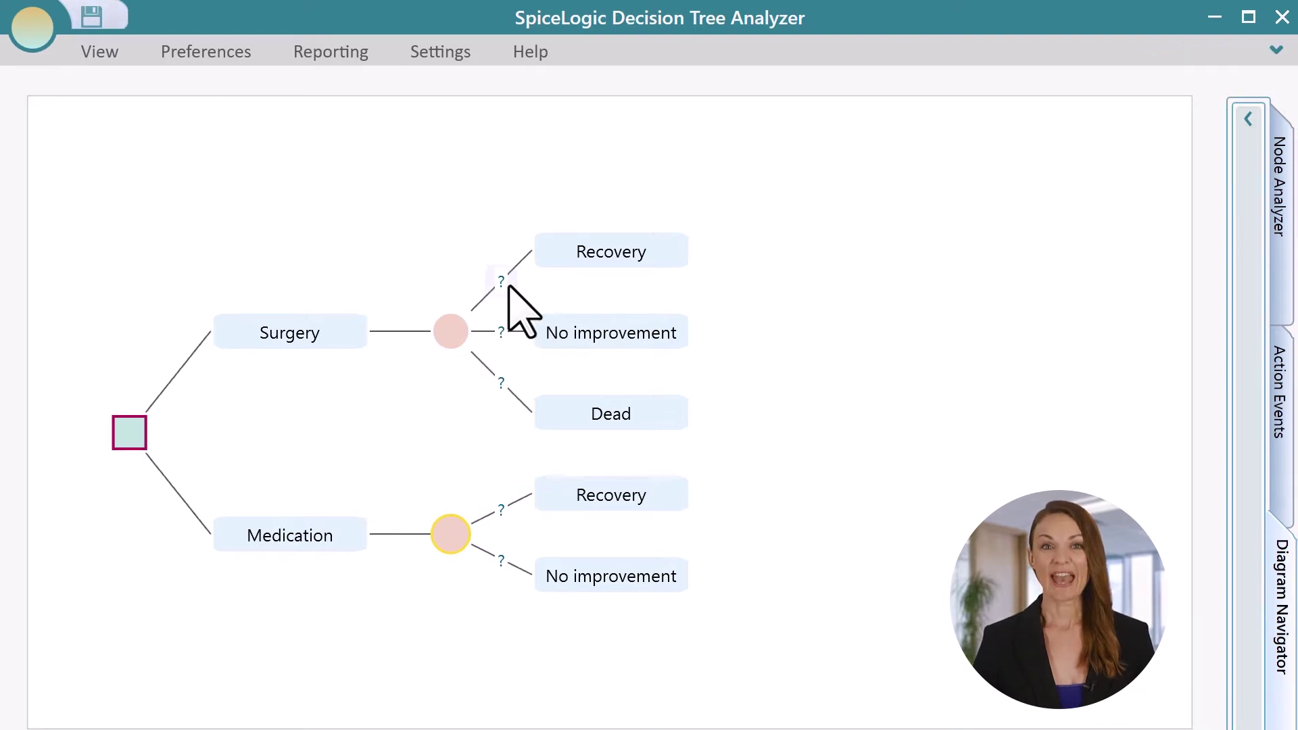
# Step: Set Surgery's Recovery, No improvement and Dead probabilities to 0.7, 0.2 and 0.1
pyautogui.click(506, 282)
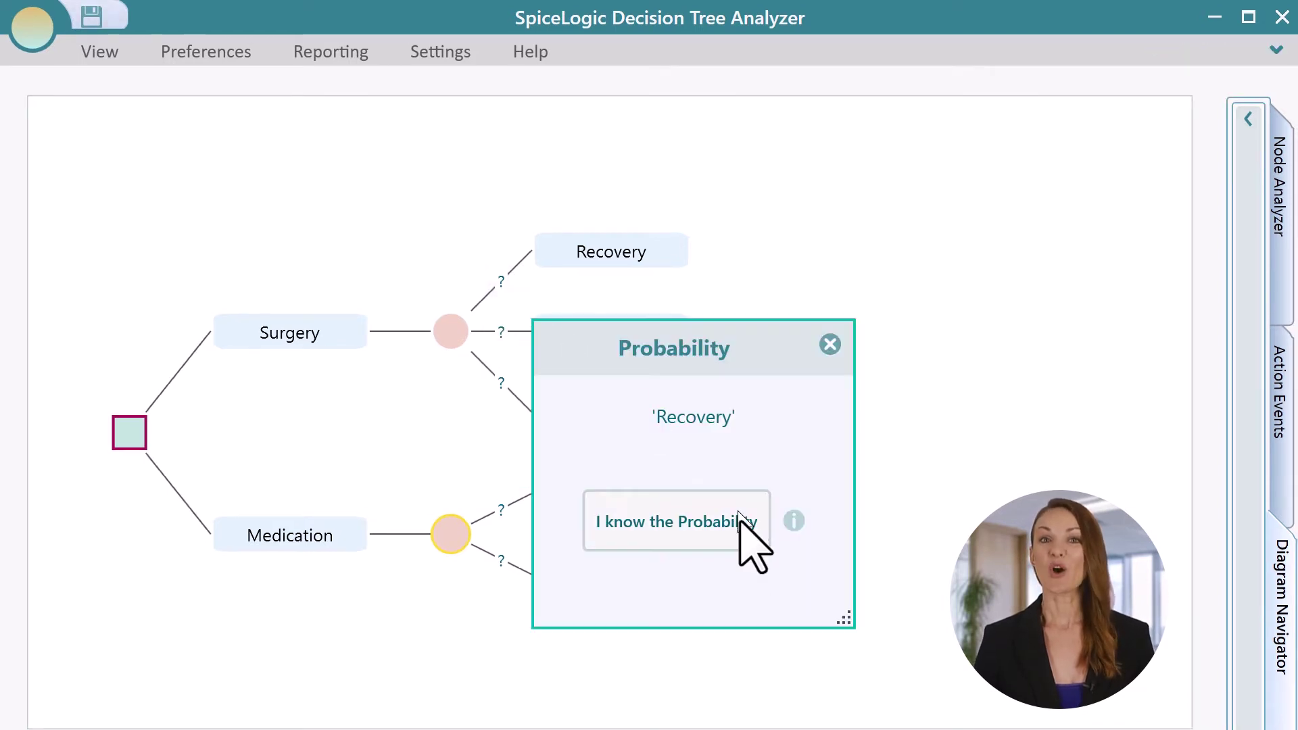
pyautogui.click(738, 519)
pyautogui.write('.7')
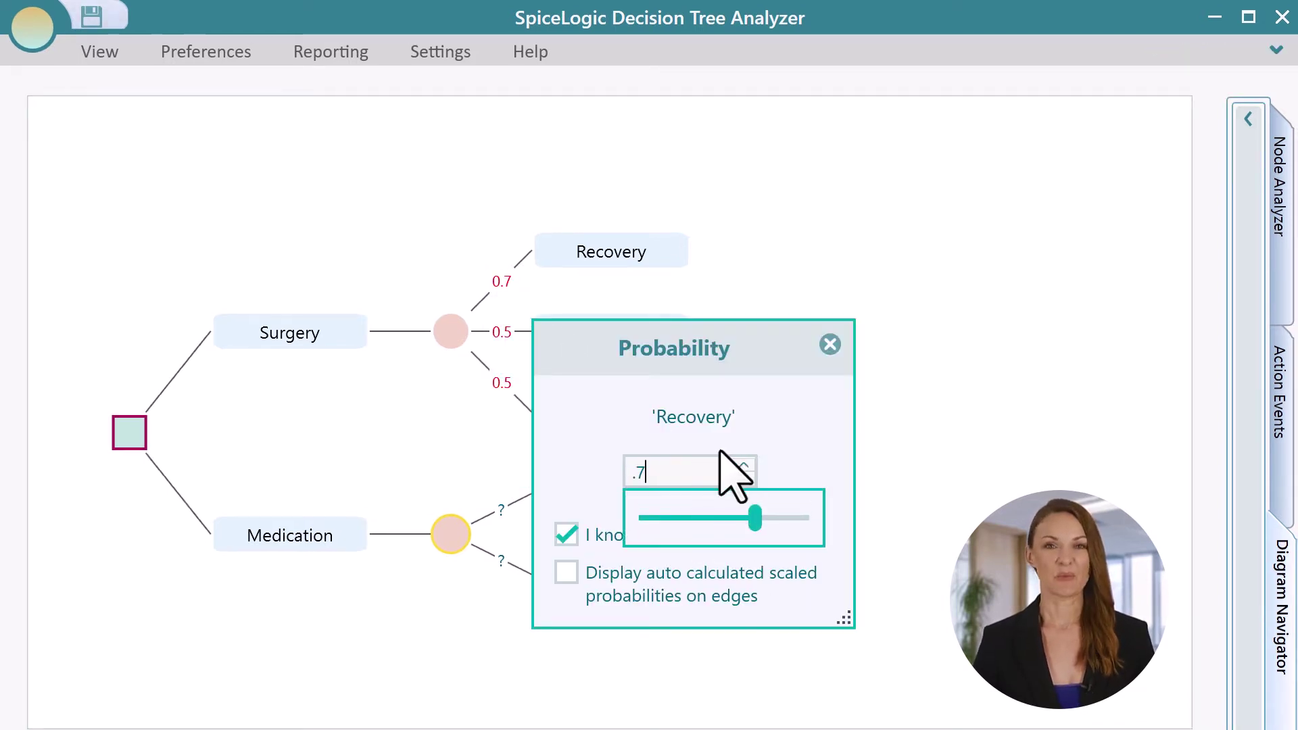
pyautogui.click(831, 344)
pyautogui.click(502, 334)
pyautogui.click(666, 525)
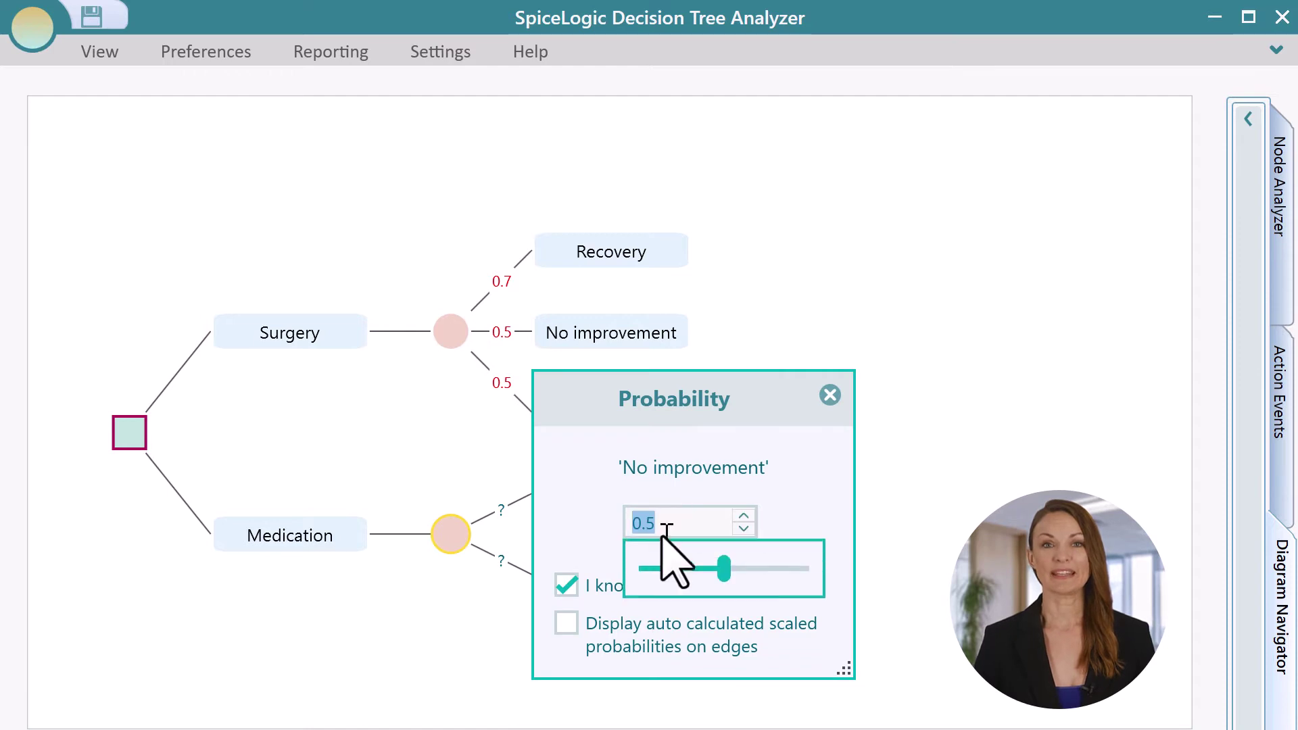
pyautogui.click(831, 395)
pyautogui.click(501, 383)
pyautogui.click(670, 572)
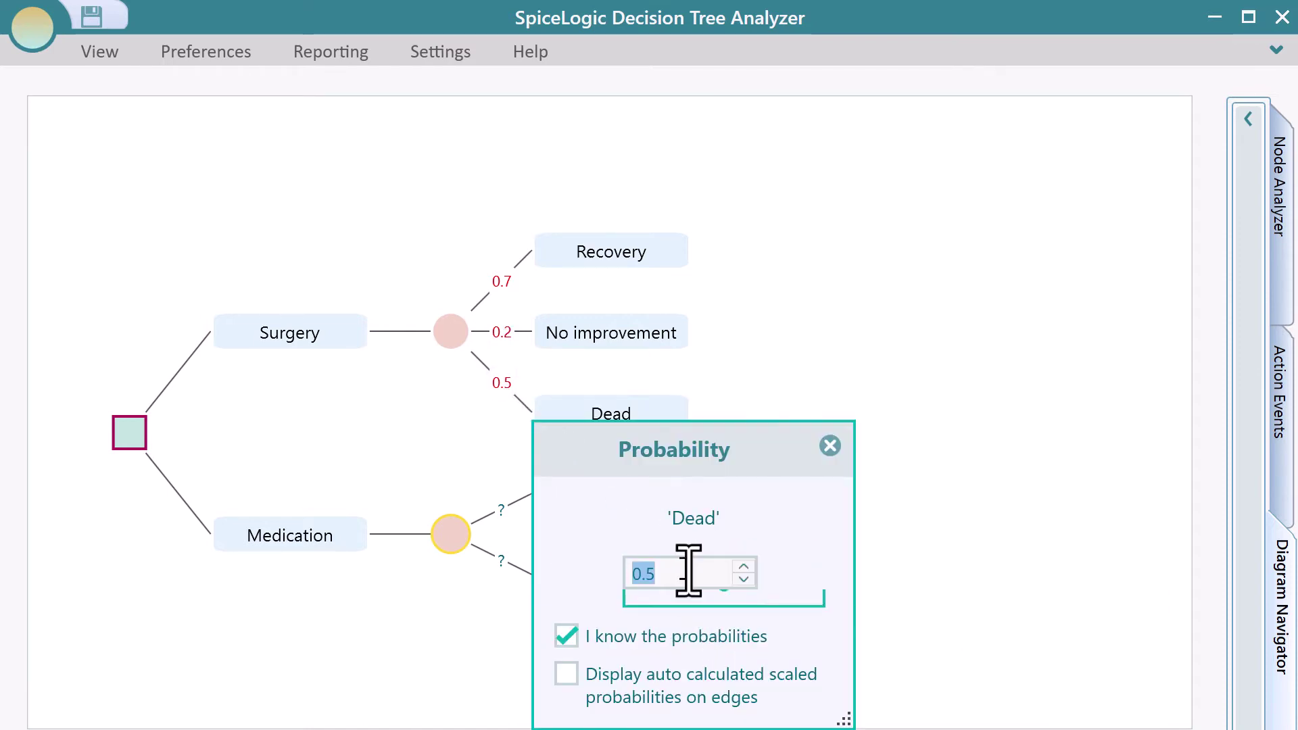
pyautogui.write('.1')
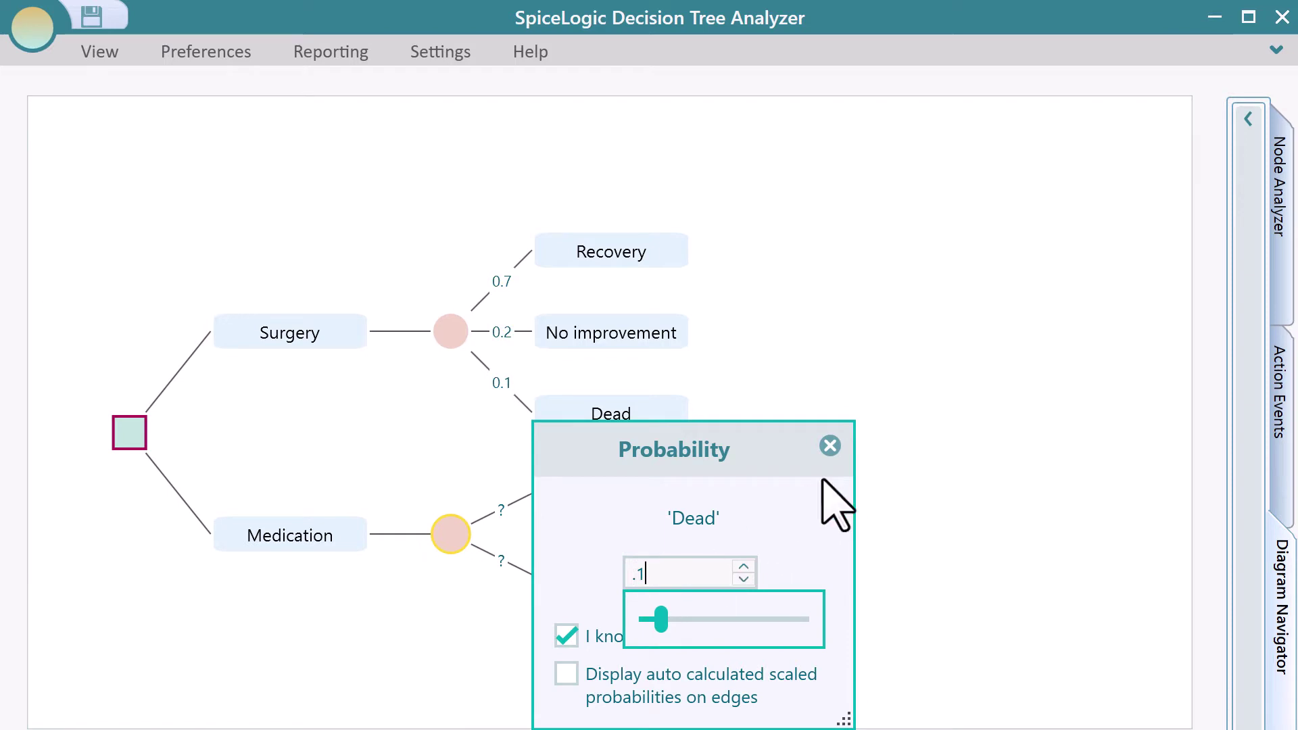
pyautogui.click(826, 449)
# Step: Set Medication's Recovery probability to 0.4, leaving No improvement at 0.6
pyautogui.click(501, 510)
pyautogui.click(875, 549)
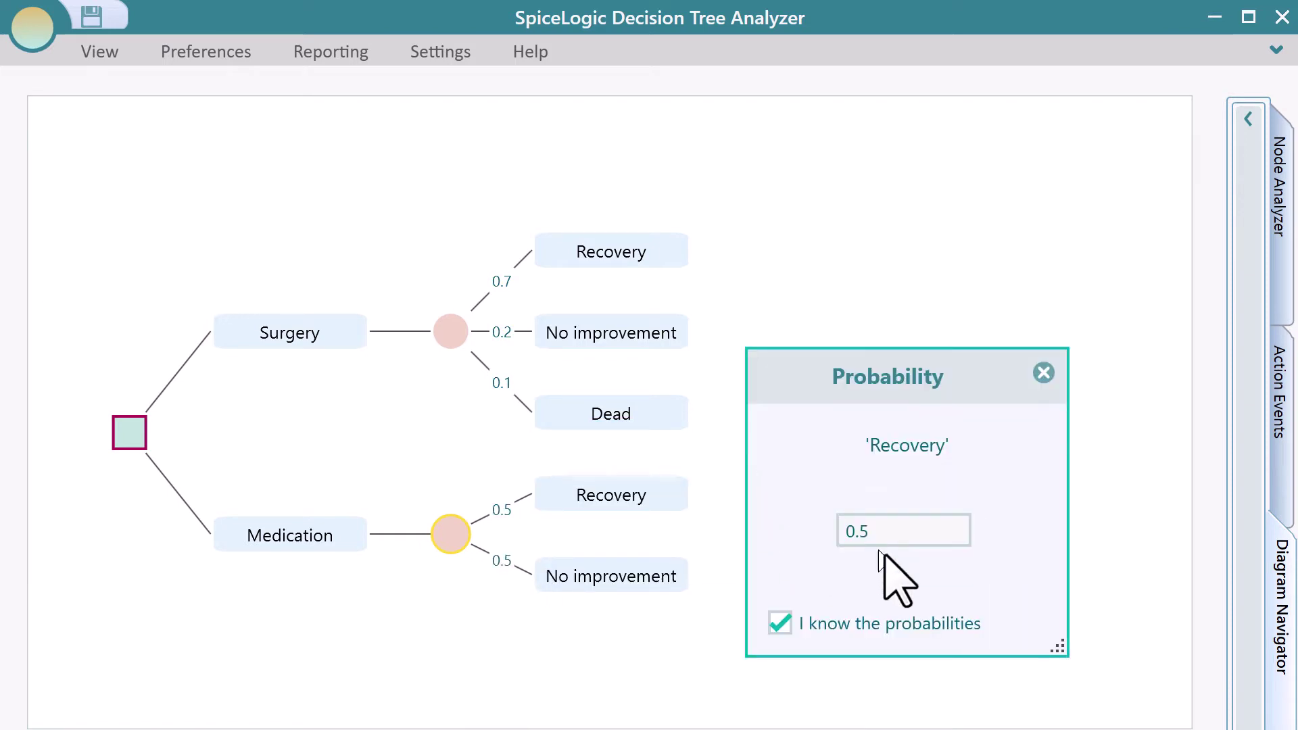
pyautogui.click(878, 531)
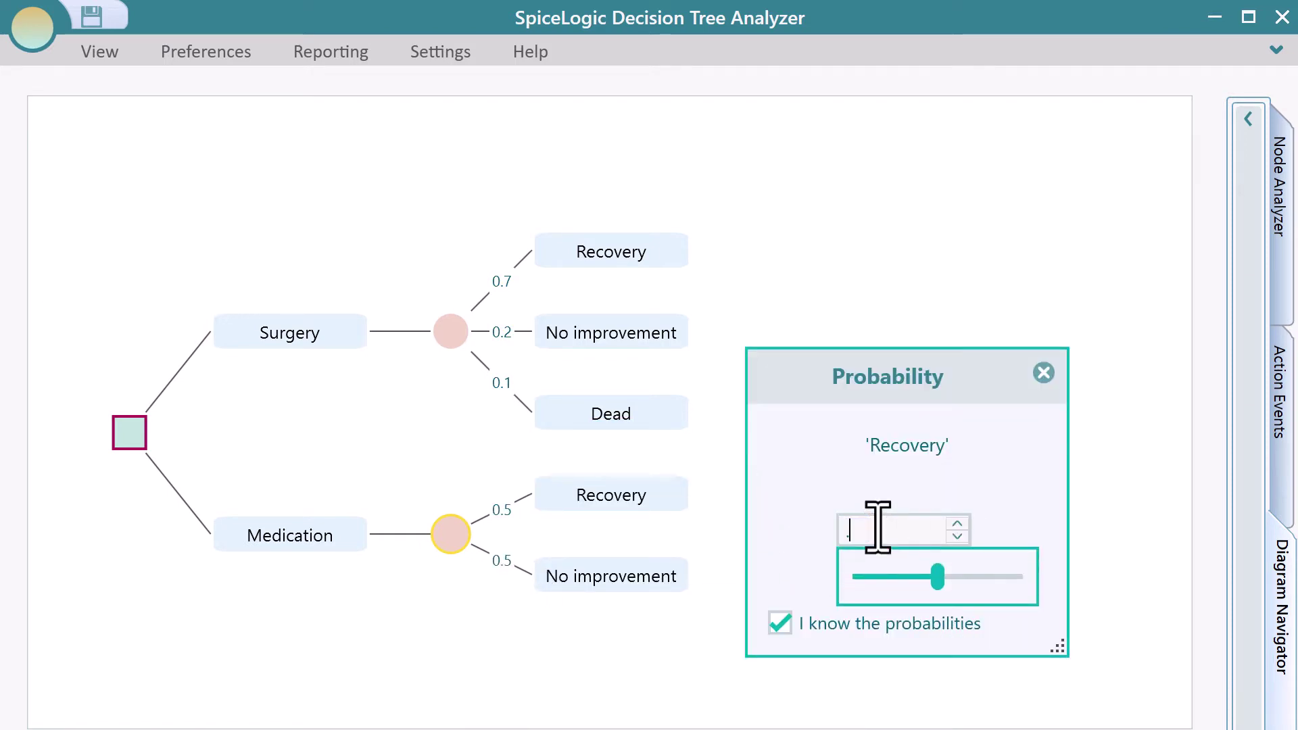
pyautogui.click(1043, 373)
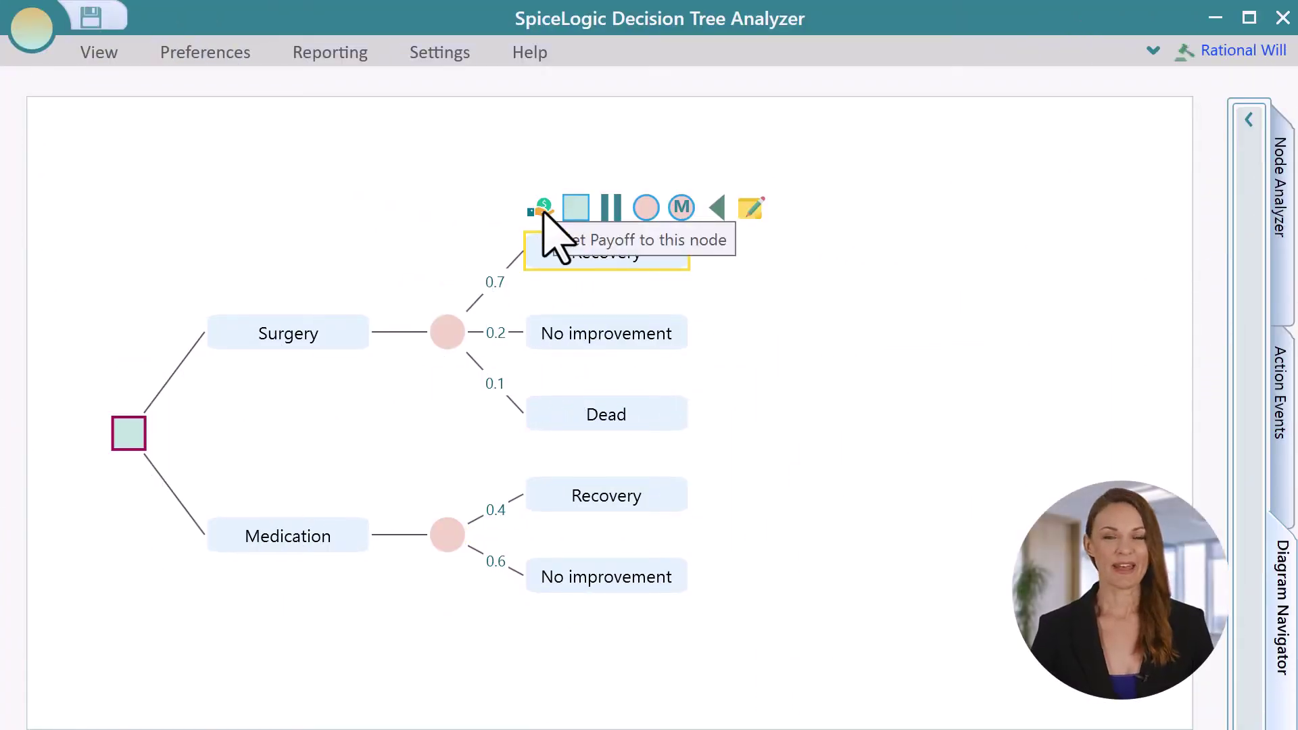
# Step: Start a payoff on Surgery's Recovery outcome to reach the analysis-intent choice
pyautogui.click(543, 210)
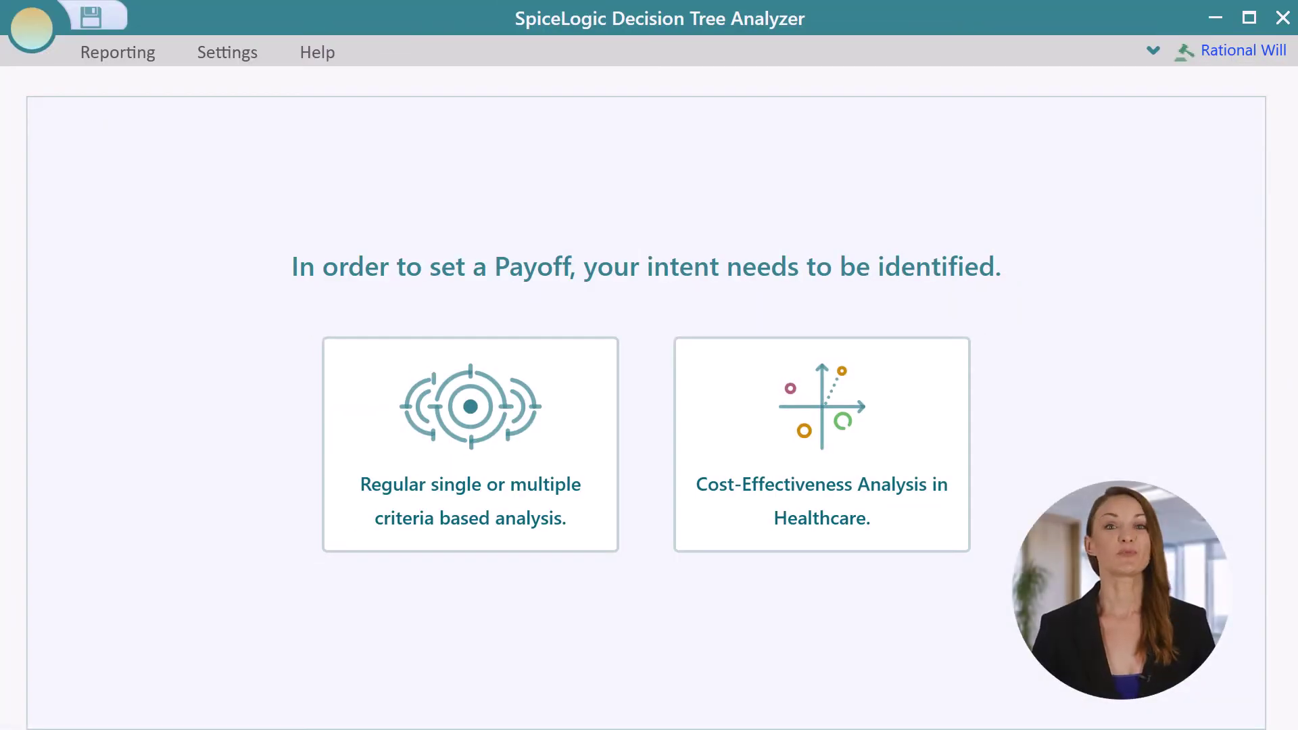
# Step: Use regular criteria analysis with one subjective 'Quality of life' criterion to maximize
pyautogui.click(579, 452)
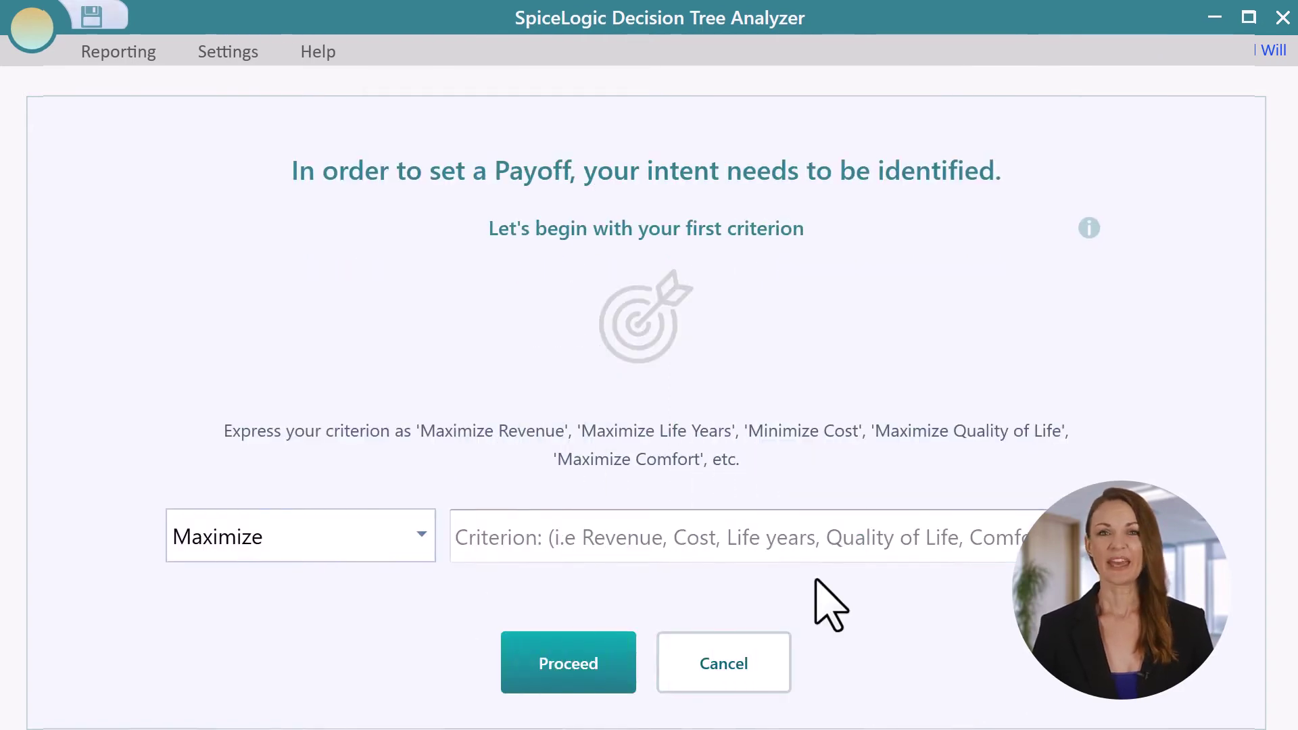
pyautogui.click(729, 530)
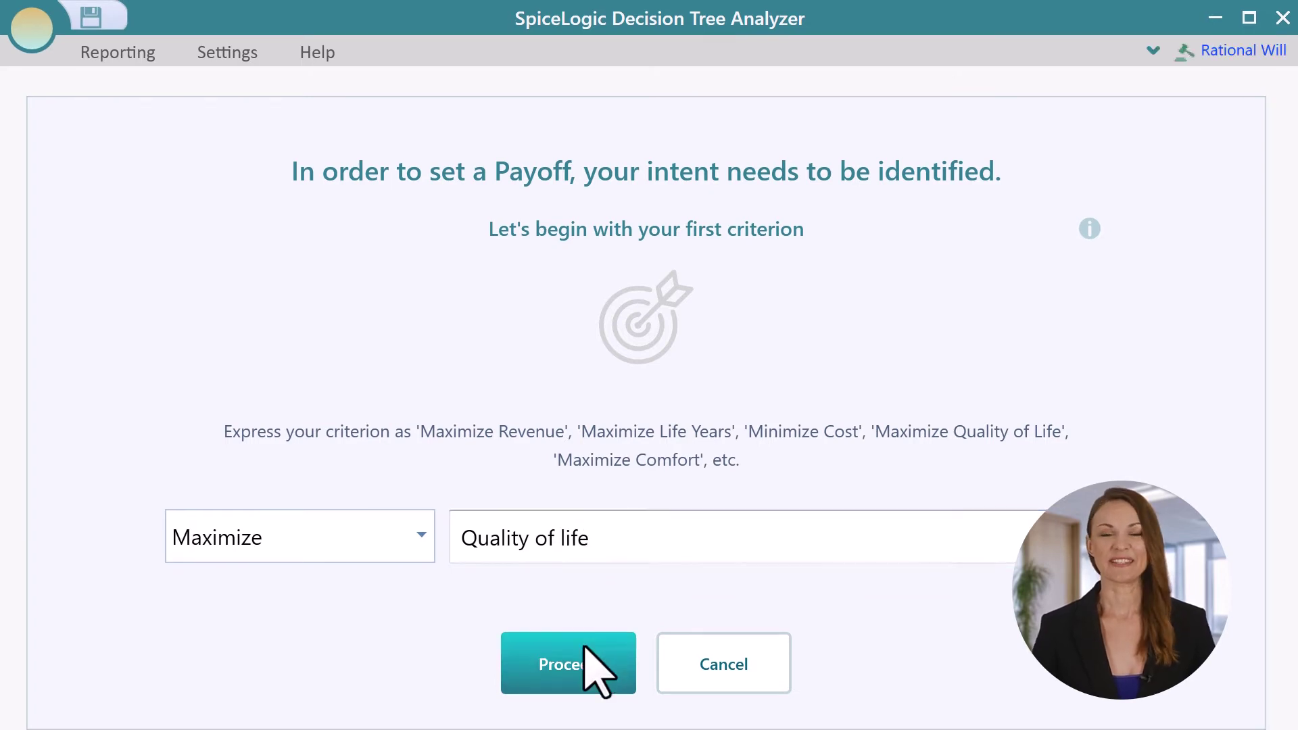
pyautogui.click(574, 671)
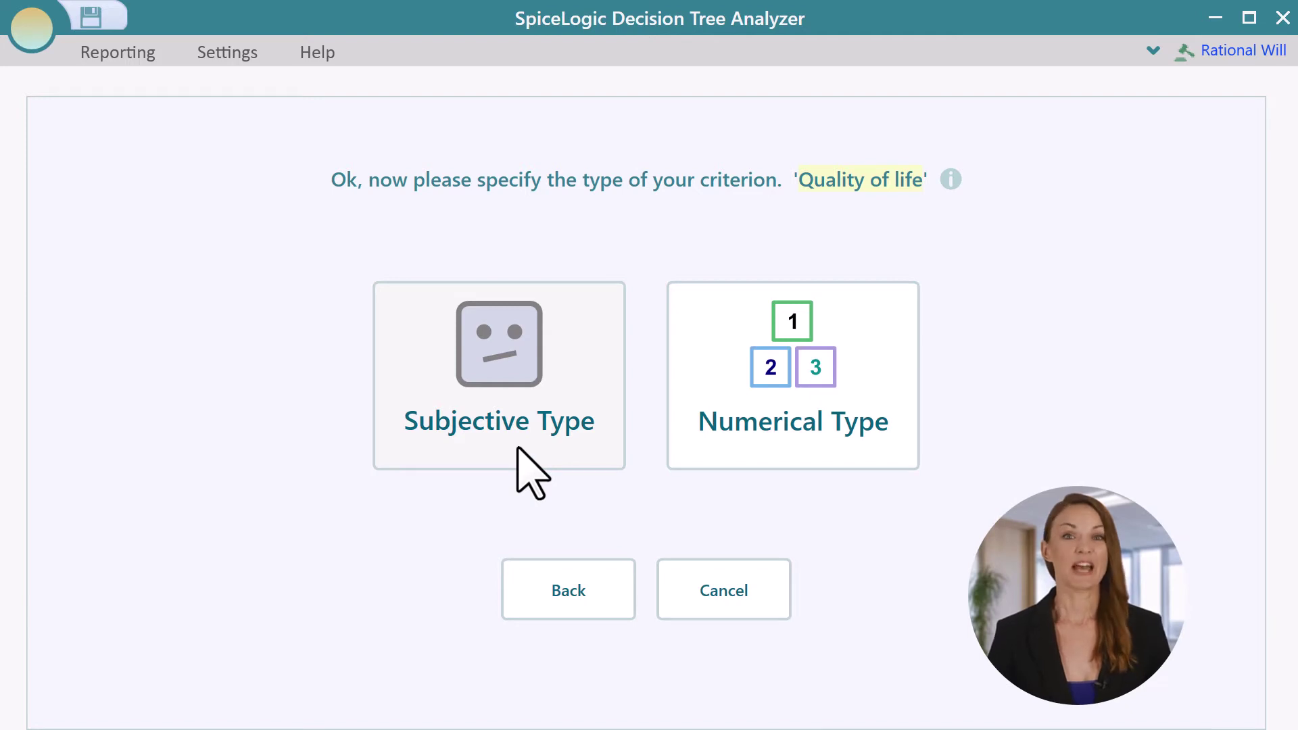
pyautogui.click(530, 466)
pyautogui.click(544, 439)
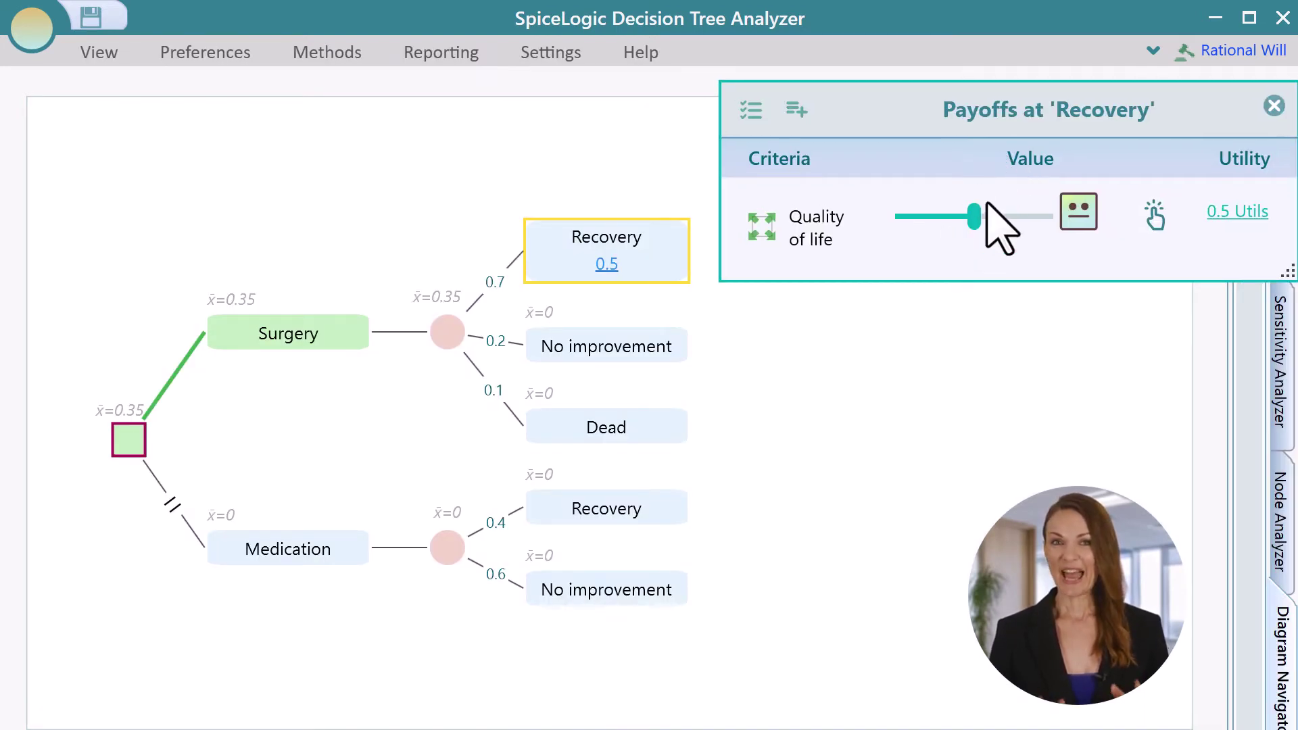
# Step: Set Surgery's Quality of life utilities: Recovery 1, No improvement 0.5, Dead 0
pyautogui.moveTo(976, 216); pyautogui.dragTo(1046, 251)
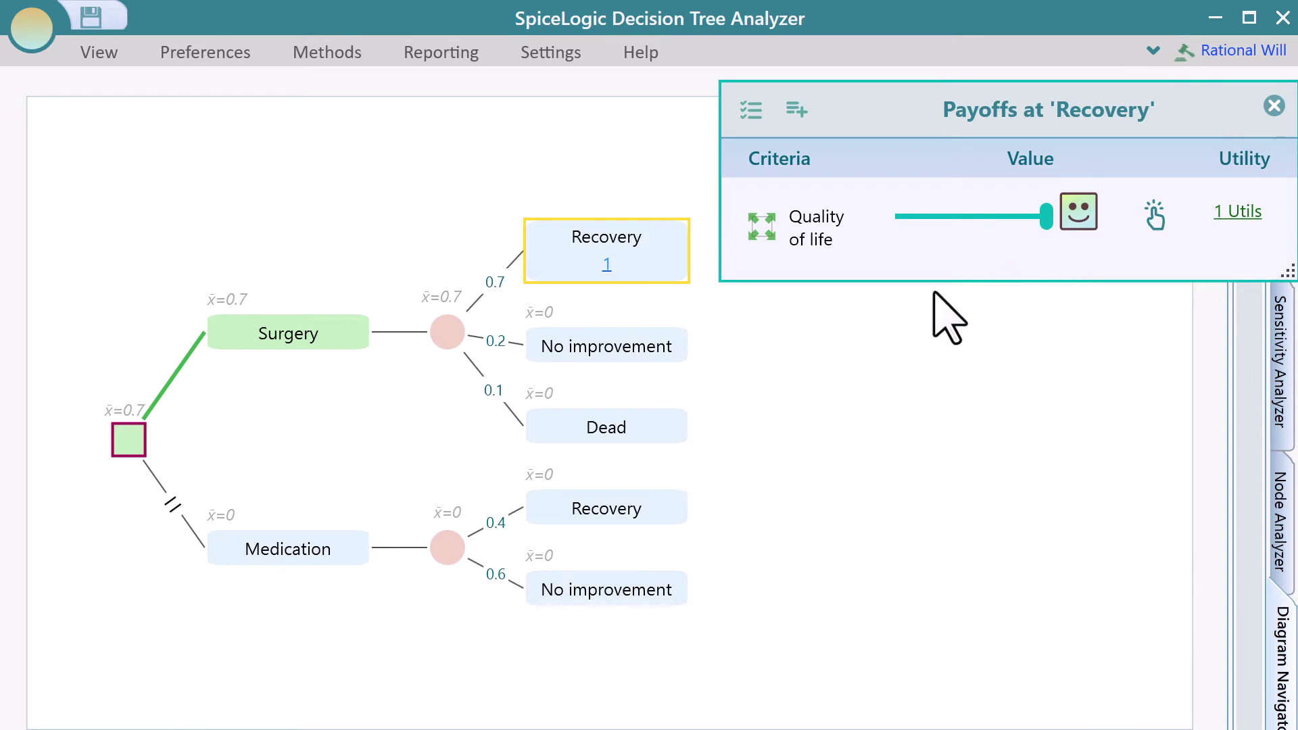
pyautogui.click(646, 355)
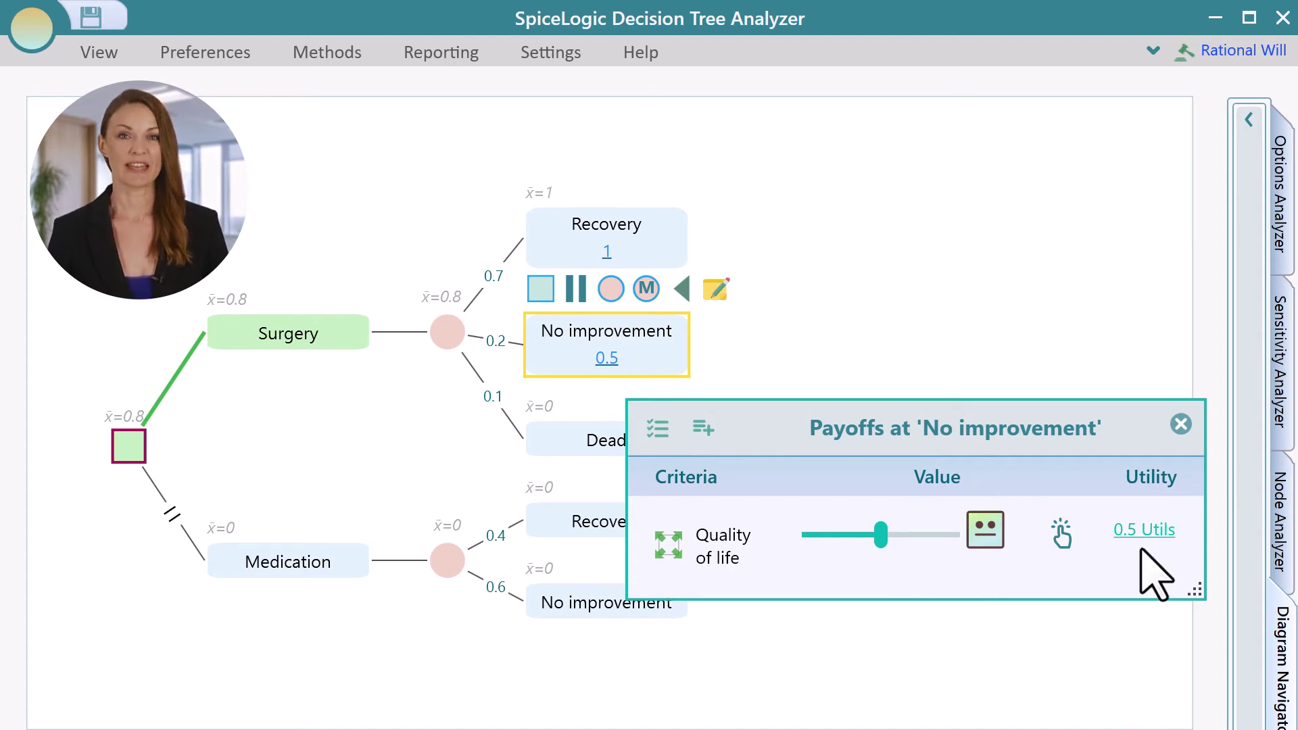
pyautogui.click(1180, 425)
pyautogui.click(619, 452)
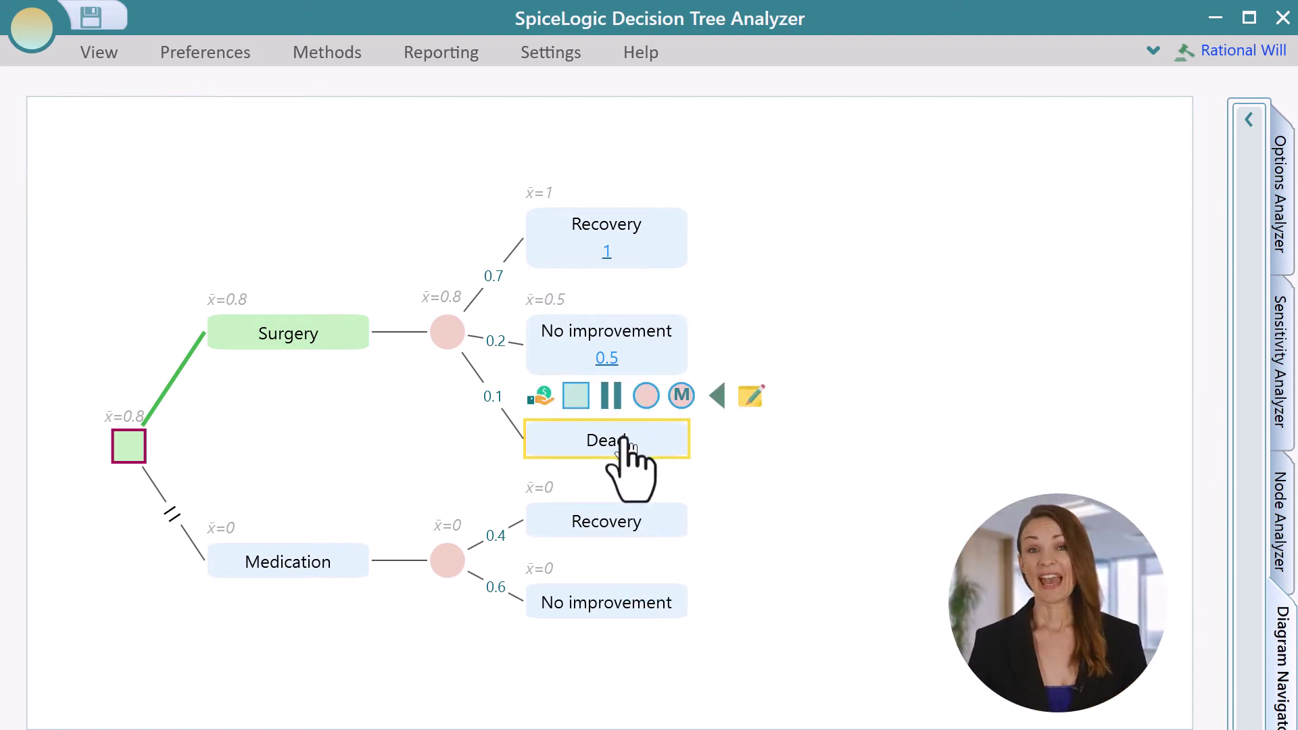
pyautogui.click(541, 396)
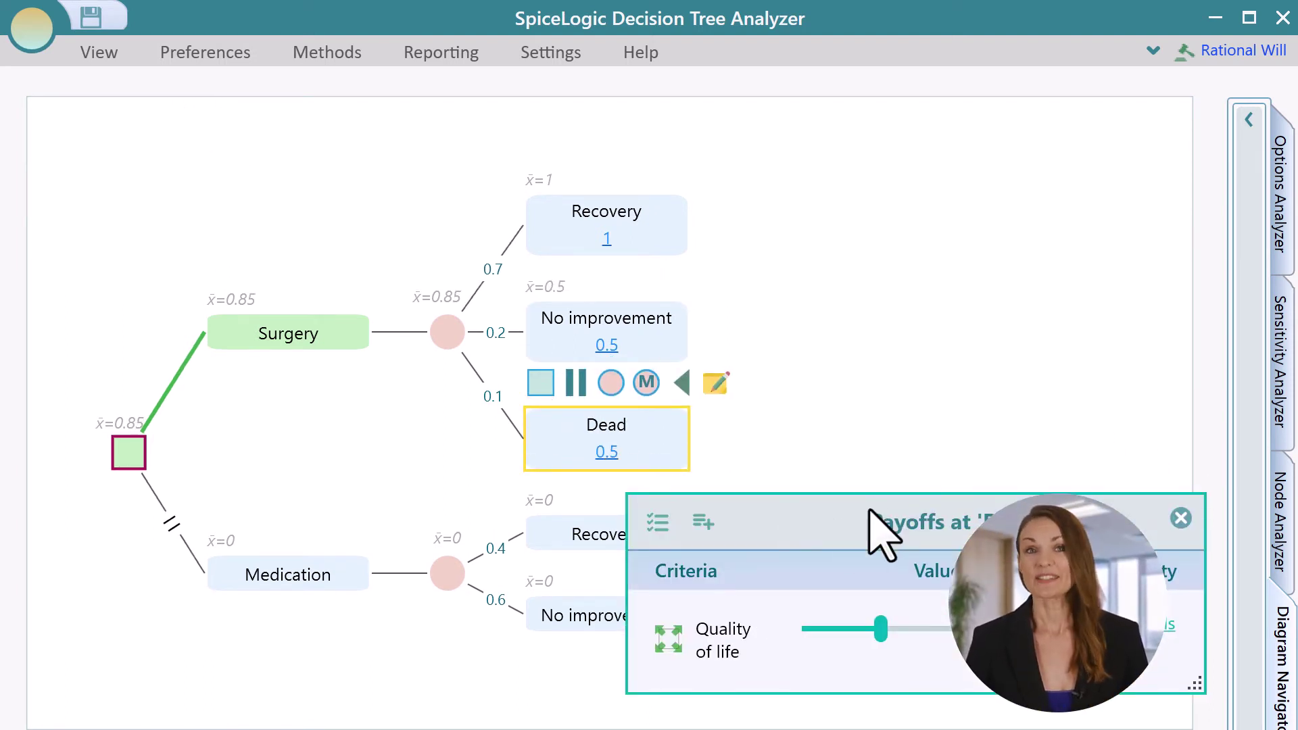
pyautogui.moveTo(931, 367); pyautogui.dragTo(861, 372)
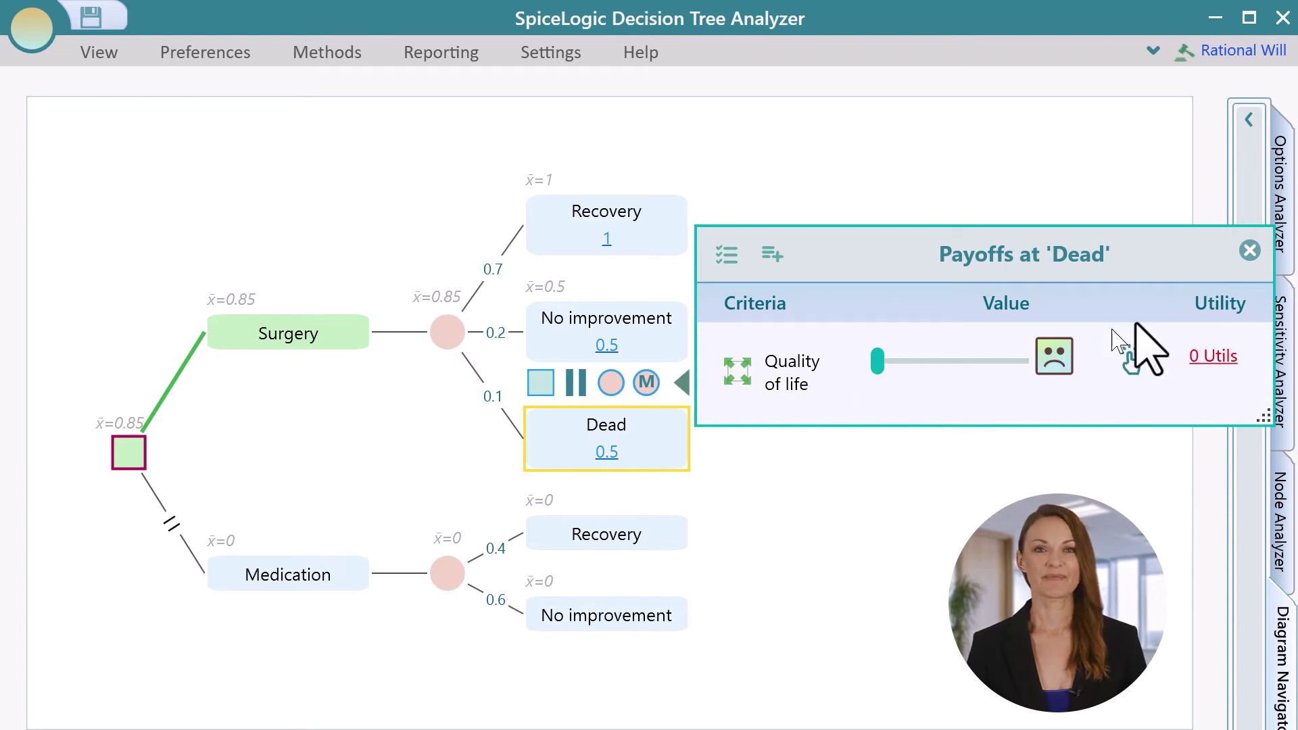
pyautogui.click(1250, 251)
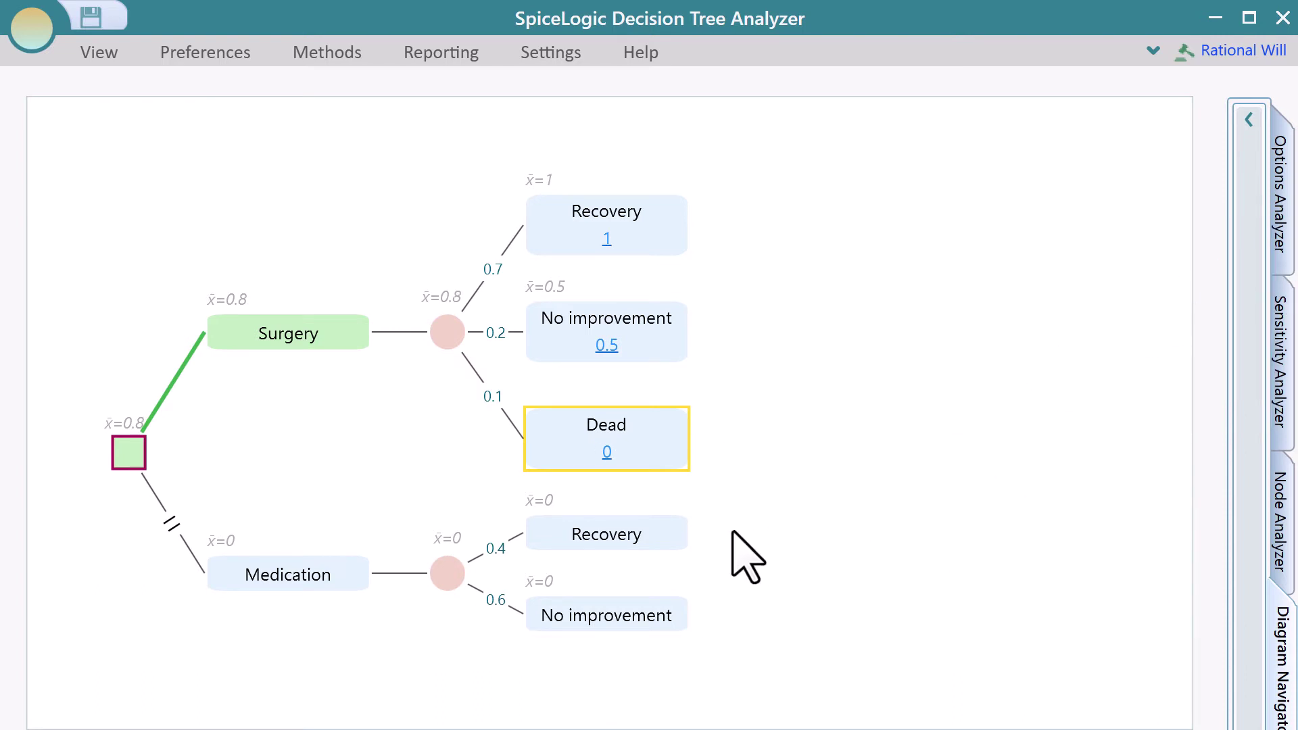
# Step: Set Medication's Recovery utility to 1 and confirm No improvement at 0.5
pyautogui.click(612, 538)
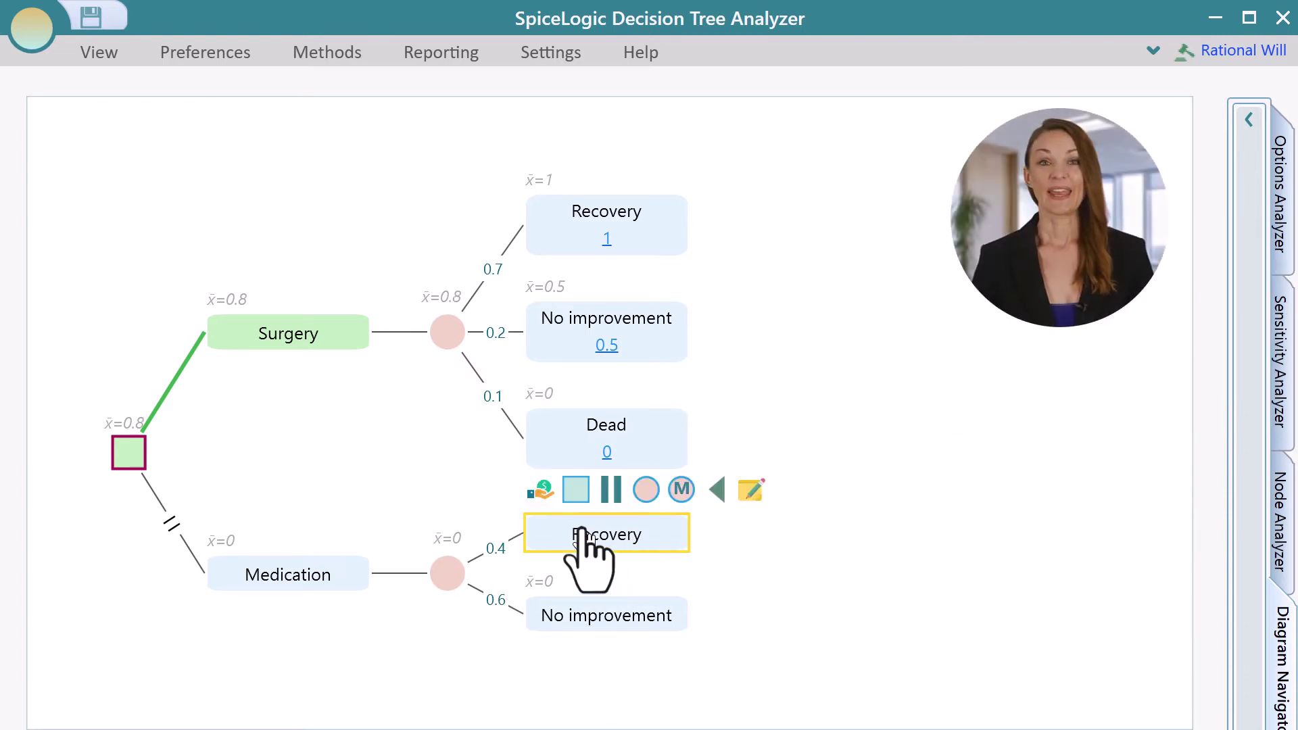
pyautogui.click(542, 492)
pyautogui.moveTo(836, 477); pyautogui.dragTo(910, 476)
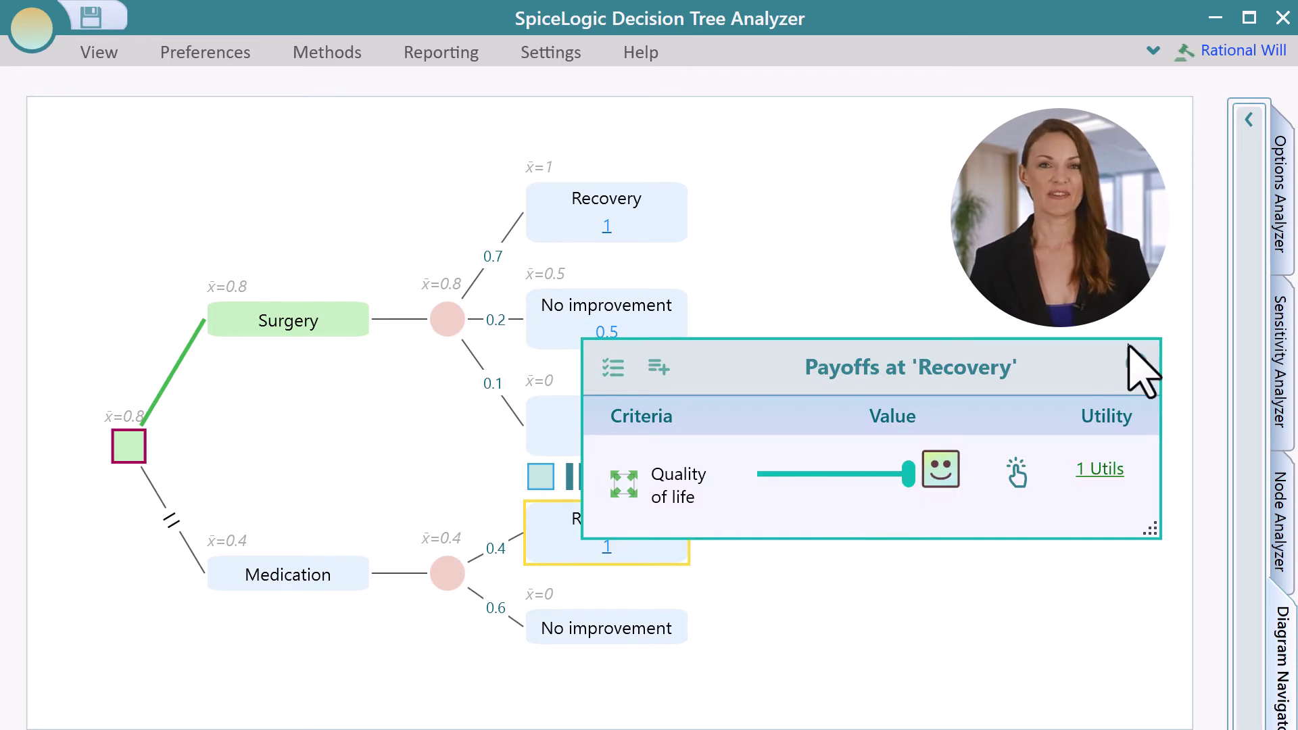
pyautogui.click(1136, 365)
pyautogui.click(545, 583)
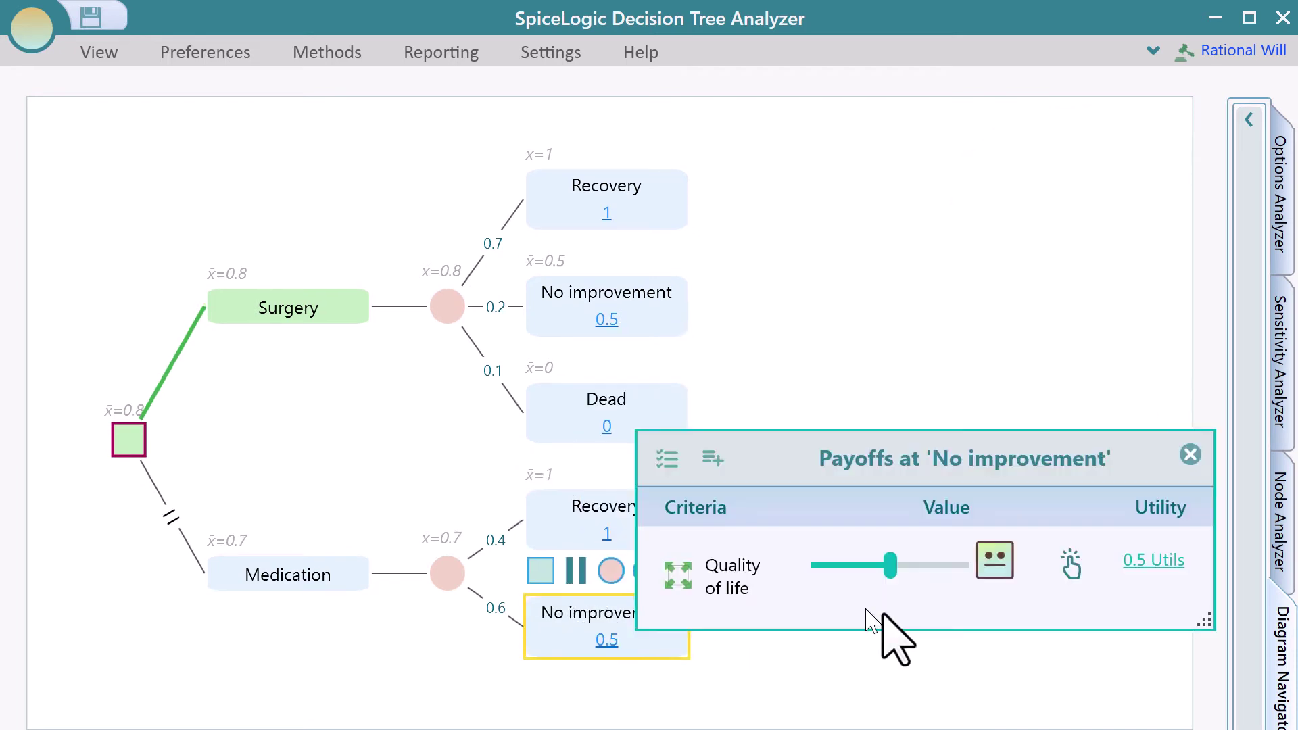
pyautogui.click(1188, 455)
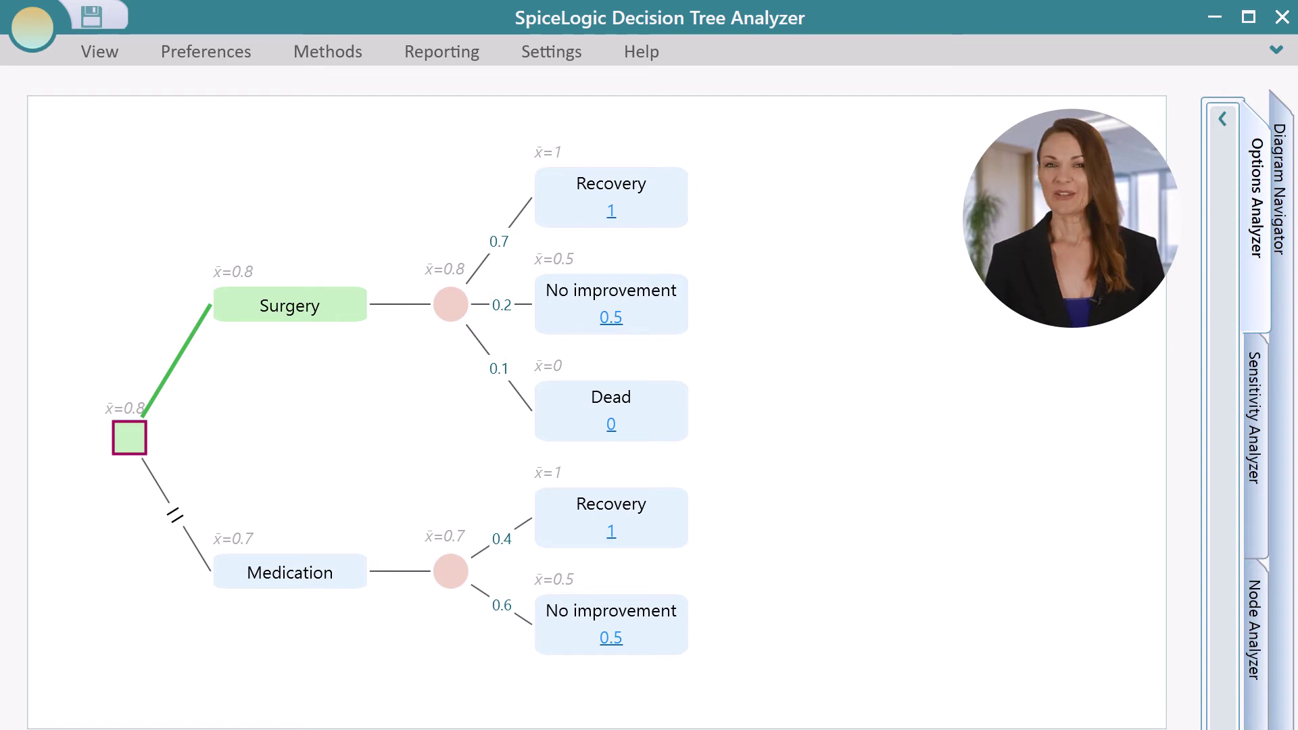
# Step: Review node info cards, then view the Options Analyzer recommending Surgery (EVPI 0.11 Utils)
pyautogui.moveTo(682, 203)
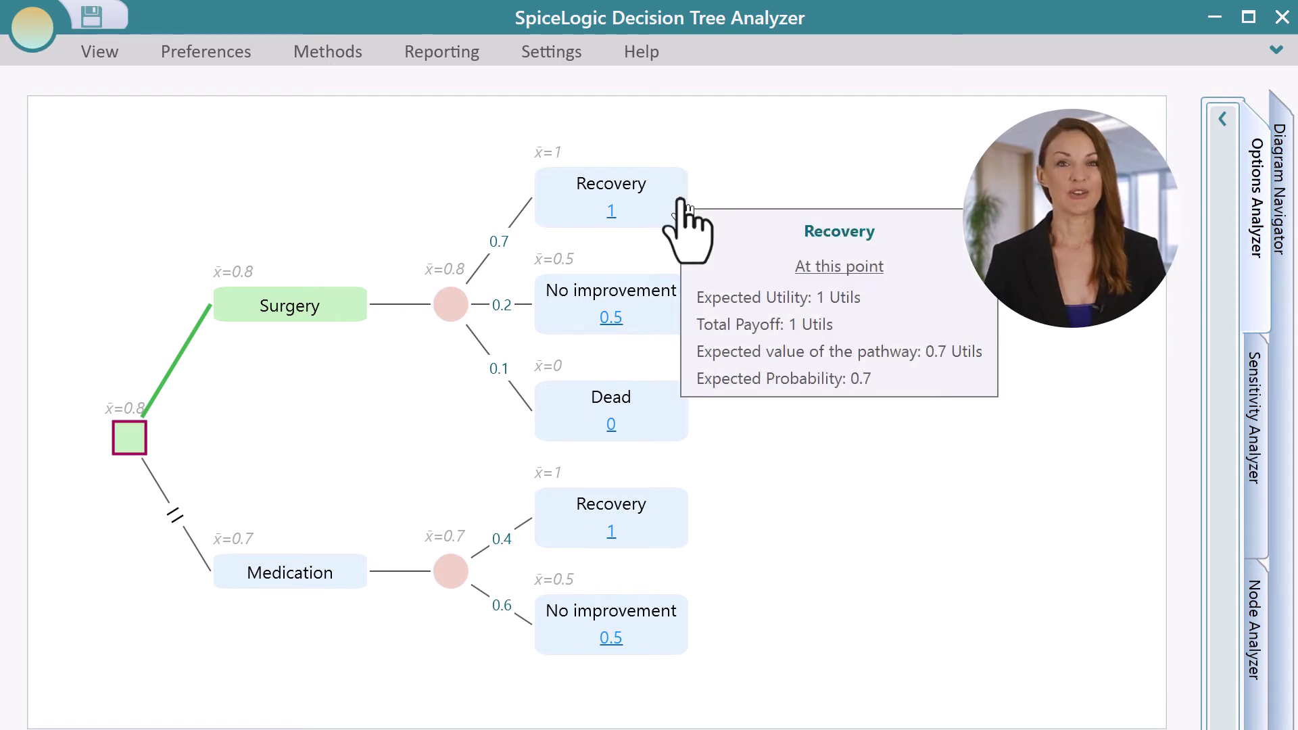
pyautogui.moveTo(679, 329)
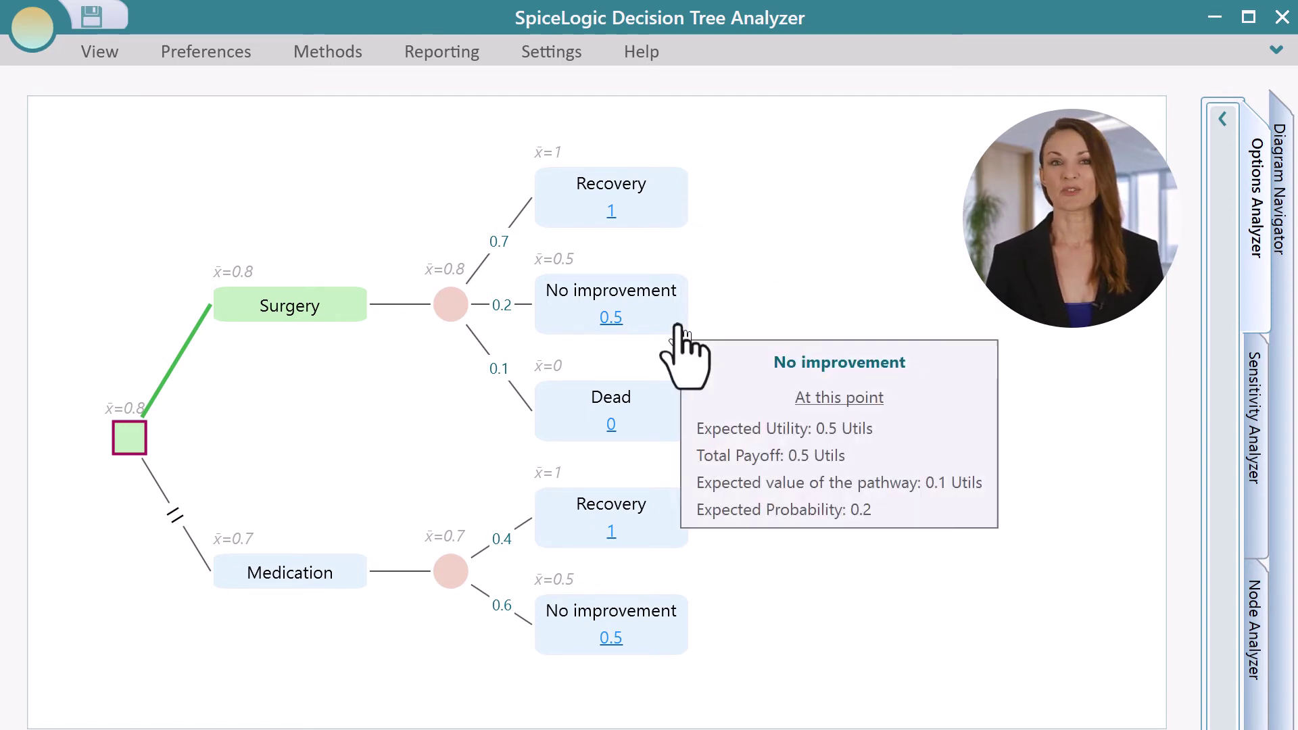
pyautogui.moveTo(674, 530)
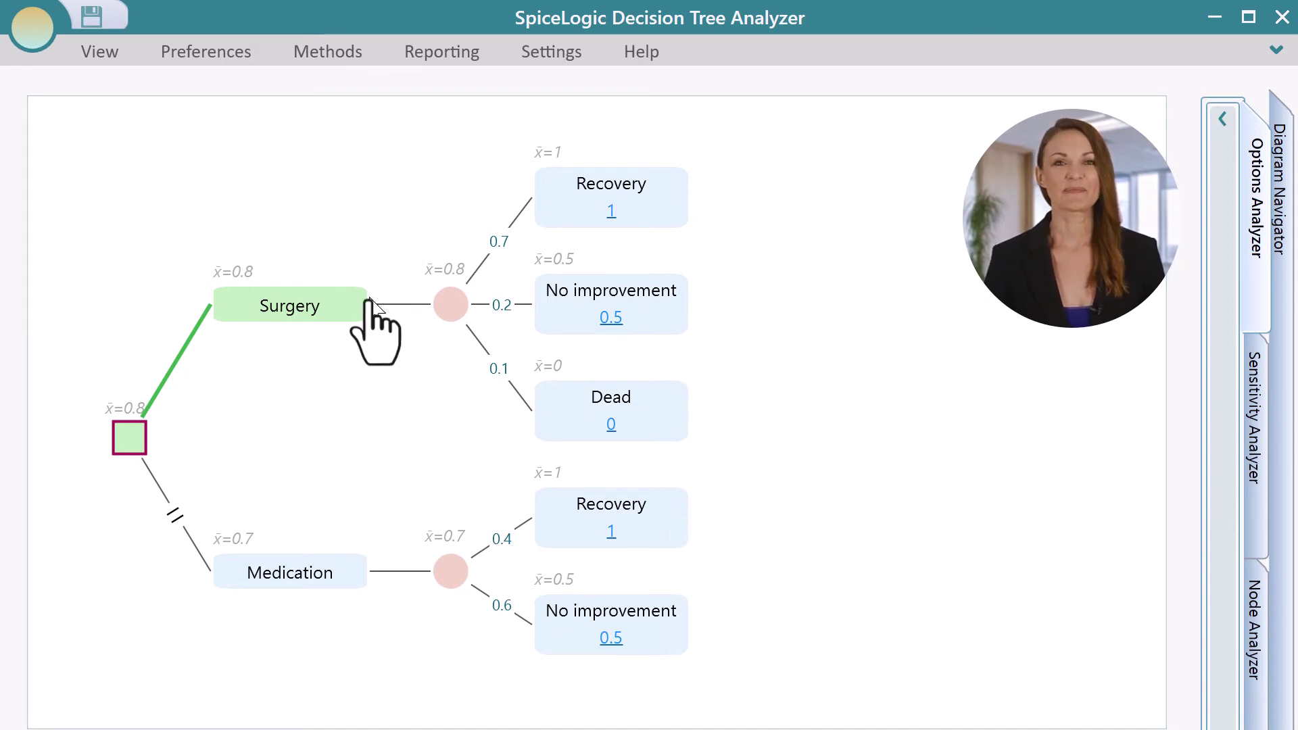
pyautogui.moveTo(348, 320)
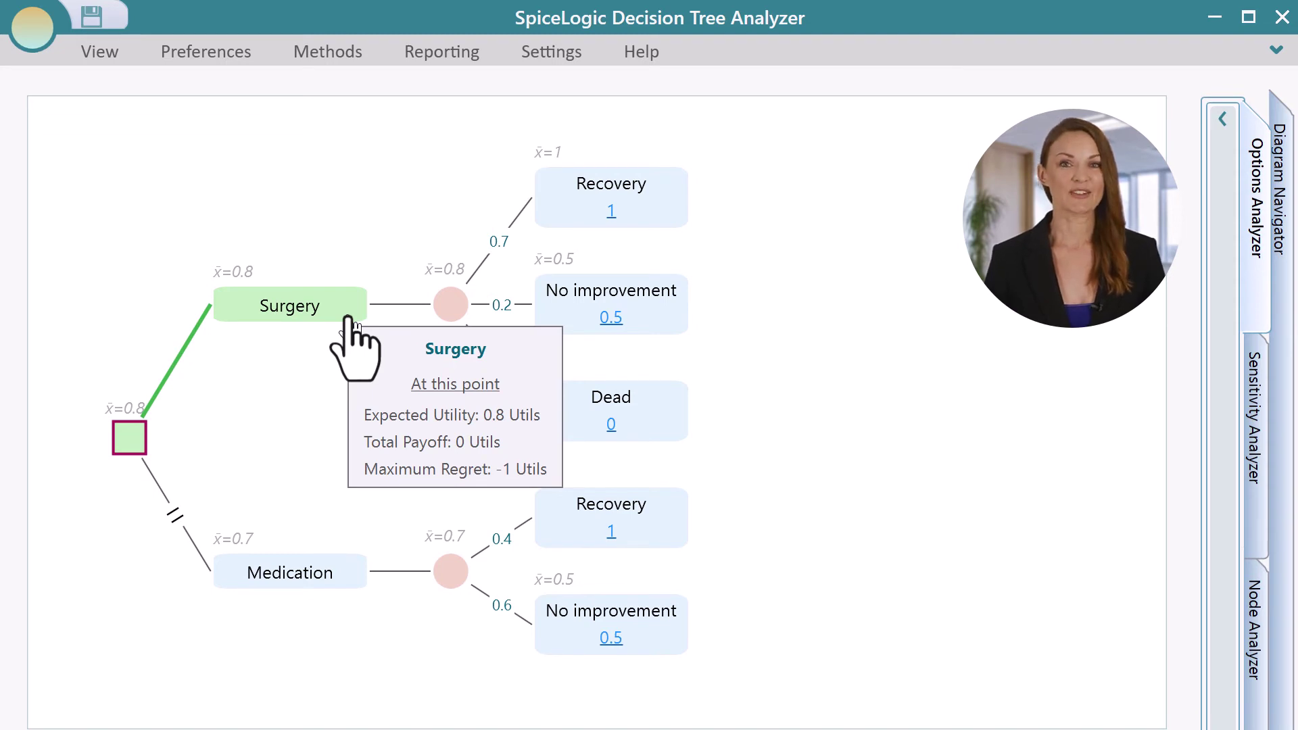
pyautogui.moveTo(365, 572)
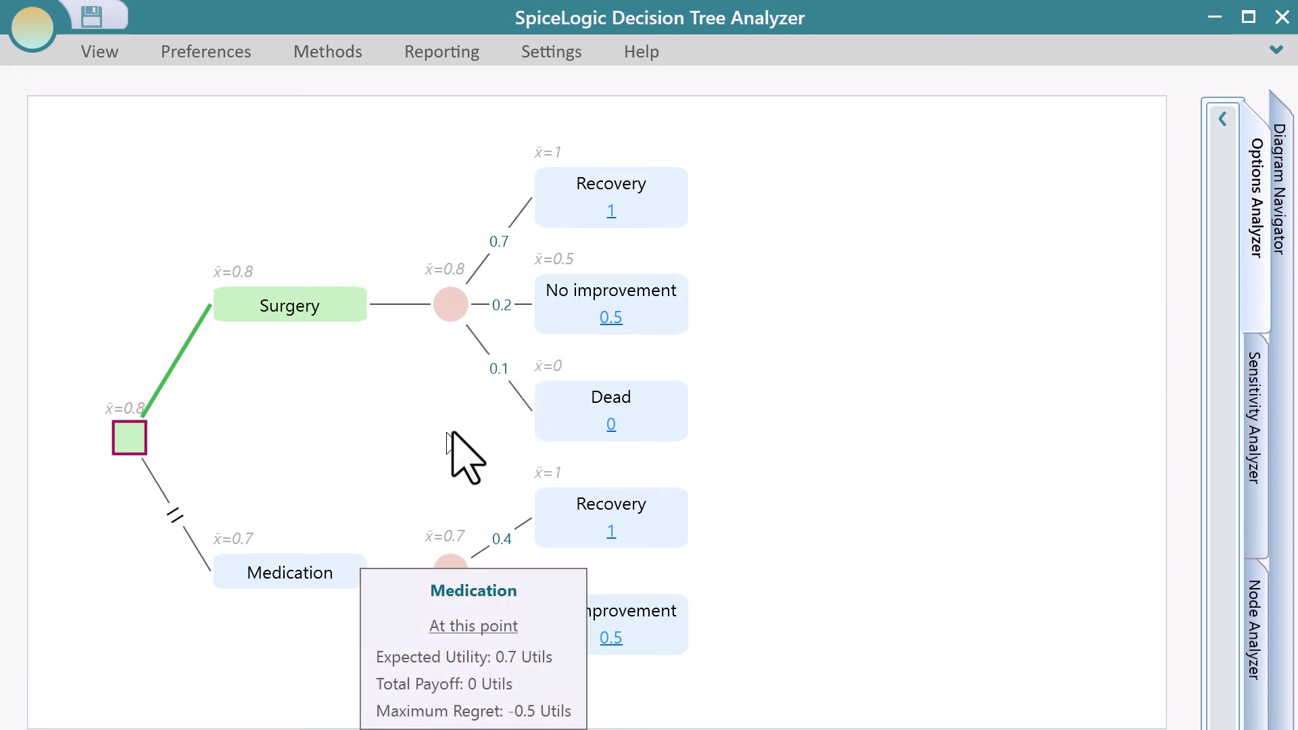
pyautogui.click(1223, 234)
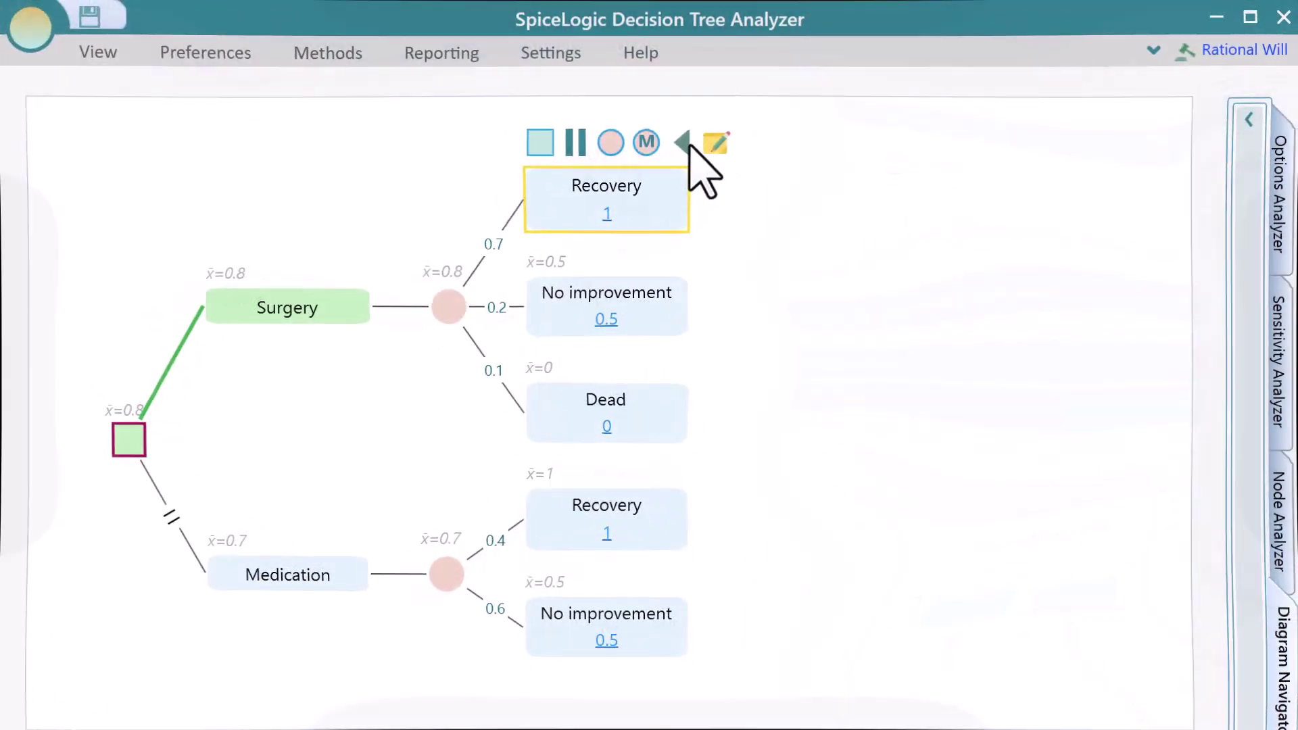
# Step: Add terminal nodes after all five outcomes of Surgery and Medication
pyautogui.click(684, 142)
pyautogui.click(680, 311)
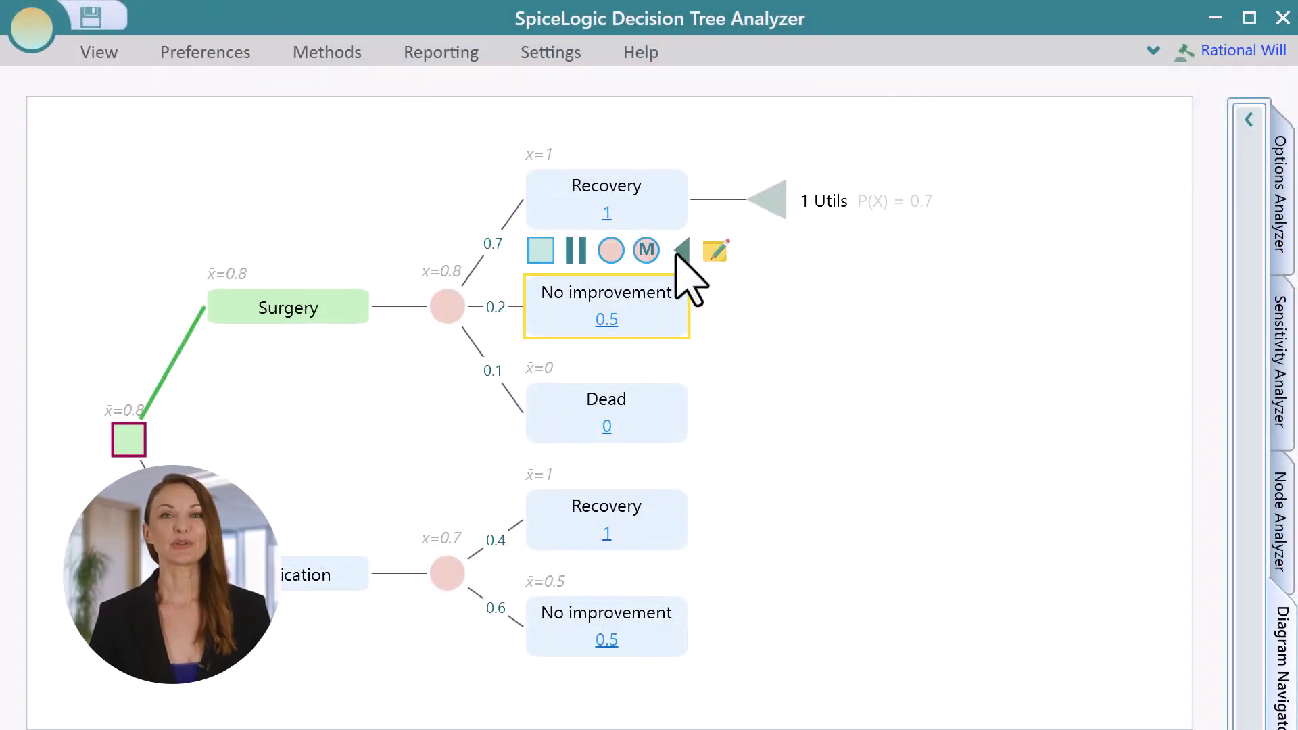
pyautogui.click(683, 252)
pyautogui.click(682, 443)
pyautogui.click(681, 357)
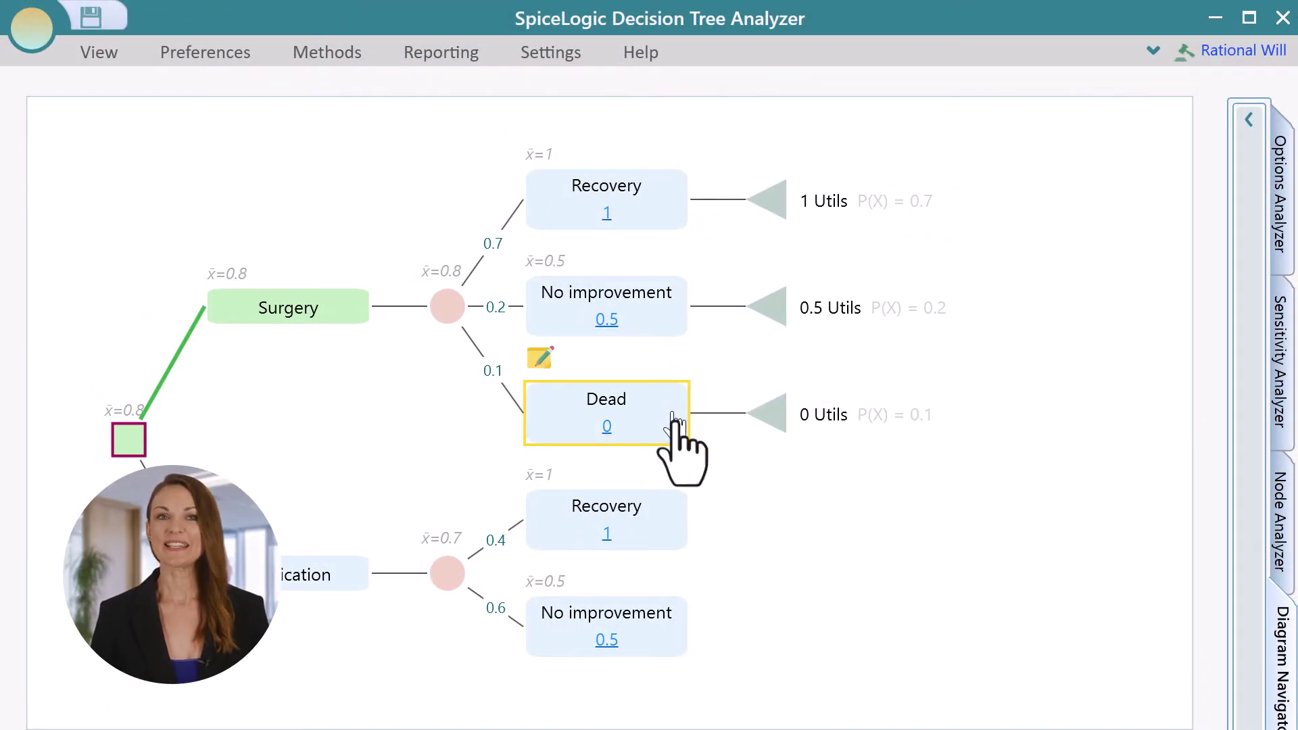
pyautogui.click(682, 534)
pyautogui.click(681, 465)
pyautogui.click(683, 639)
pyautogui.click(682, 571)
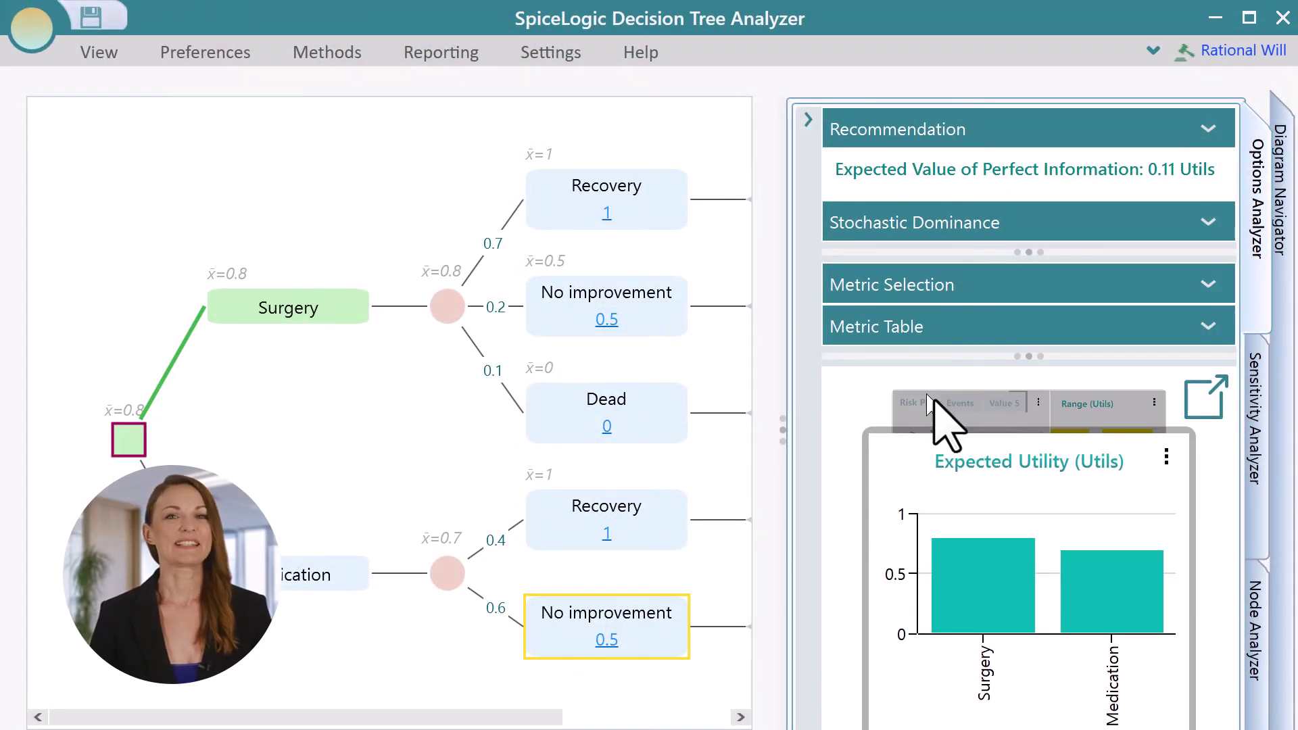
# Step: Add the Entropy, Maximum Regret and Value at Risk (5%) metrics to the comparison
pyautogui.click(887, 293)
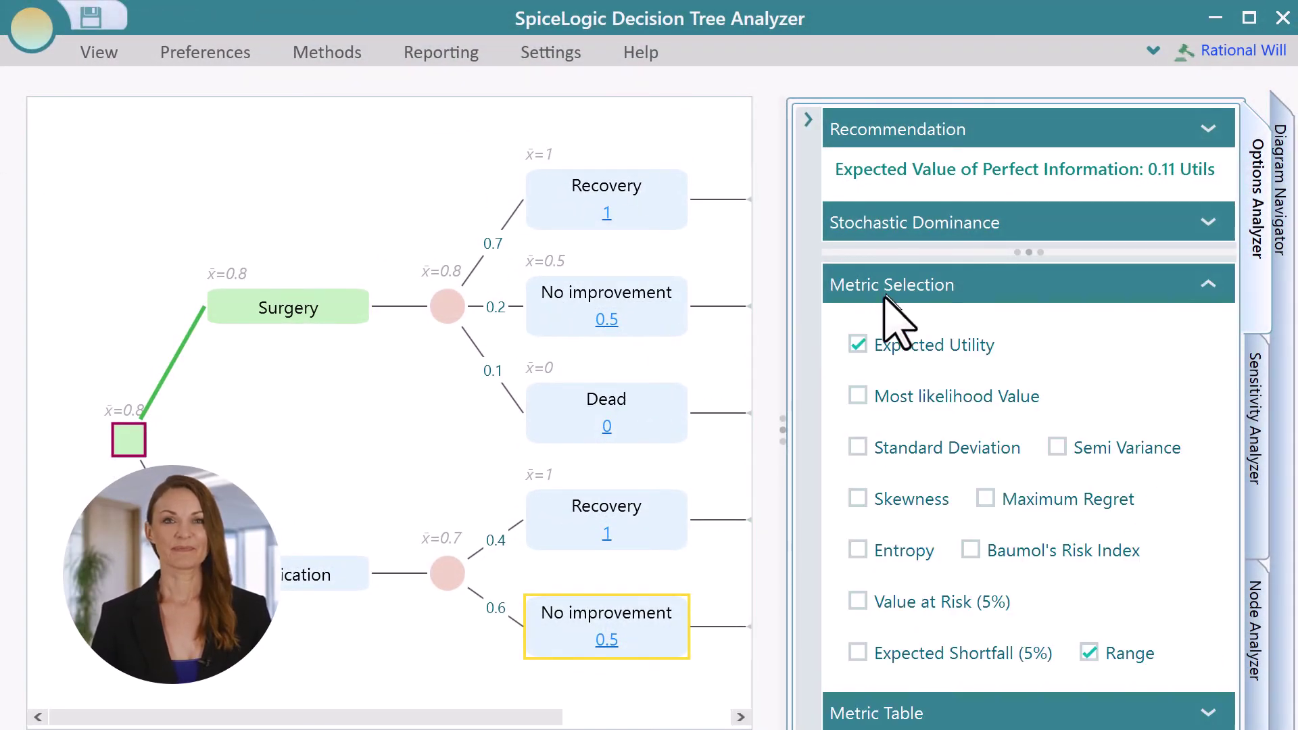
pyautogui.click(906, 550)
pyautogui.click(1044, 501)
pyautogui.click(902, 603)
pyautogui.click(950, 291)
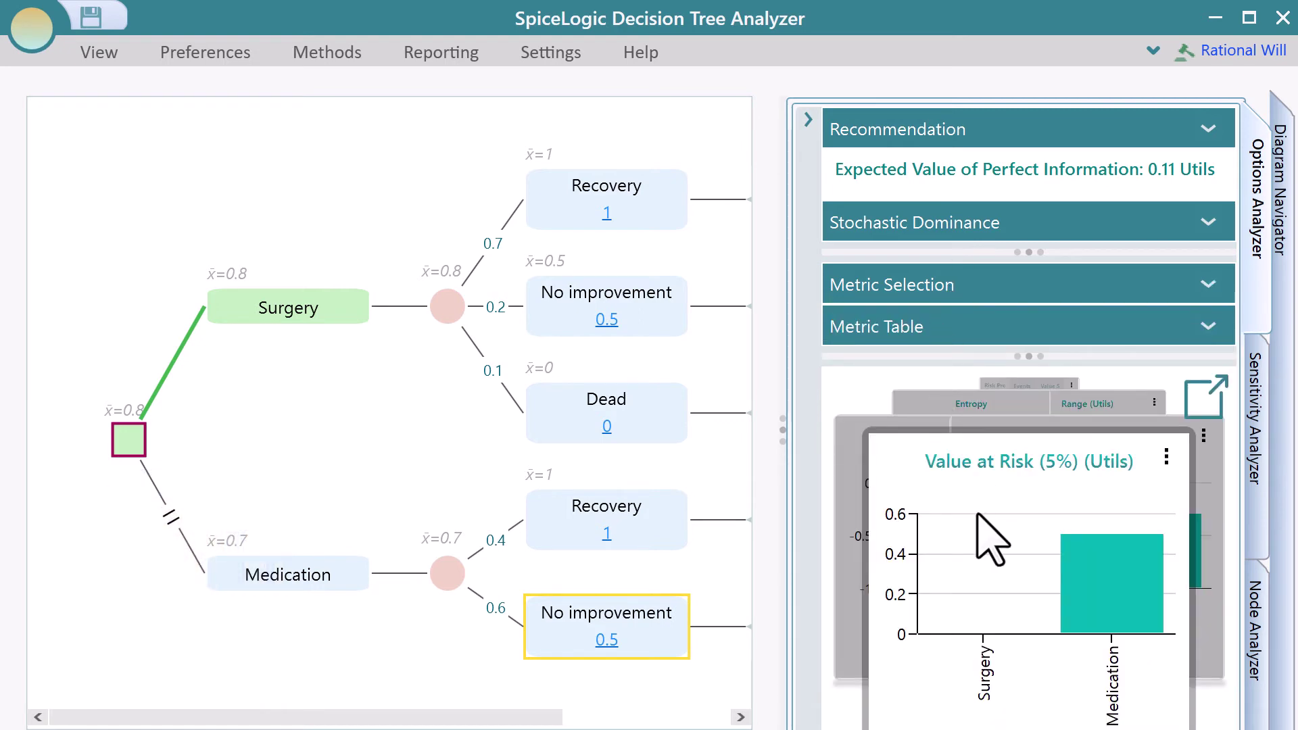
# Step: Browse the Maximum Regret chart, then the Entropy chart (Surgery ~1.16, Medication 0.971)
pyautogui.click(854, 492)
pyautogui.moveTo(961, 563)
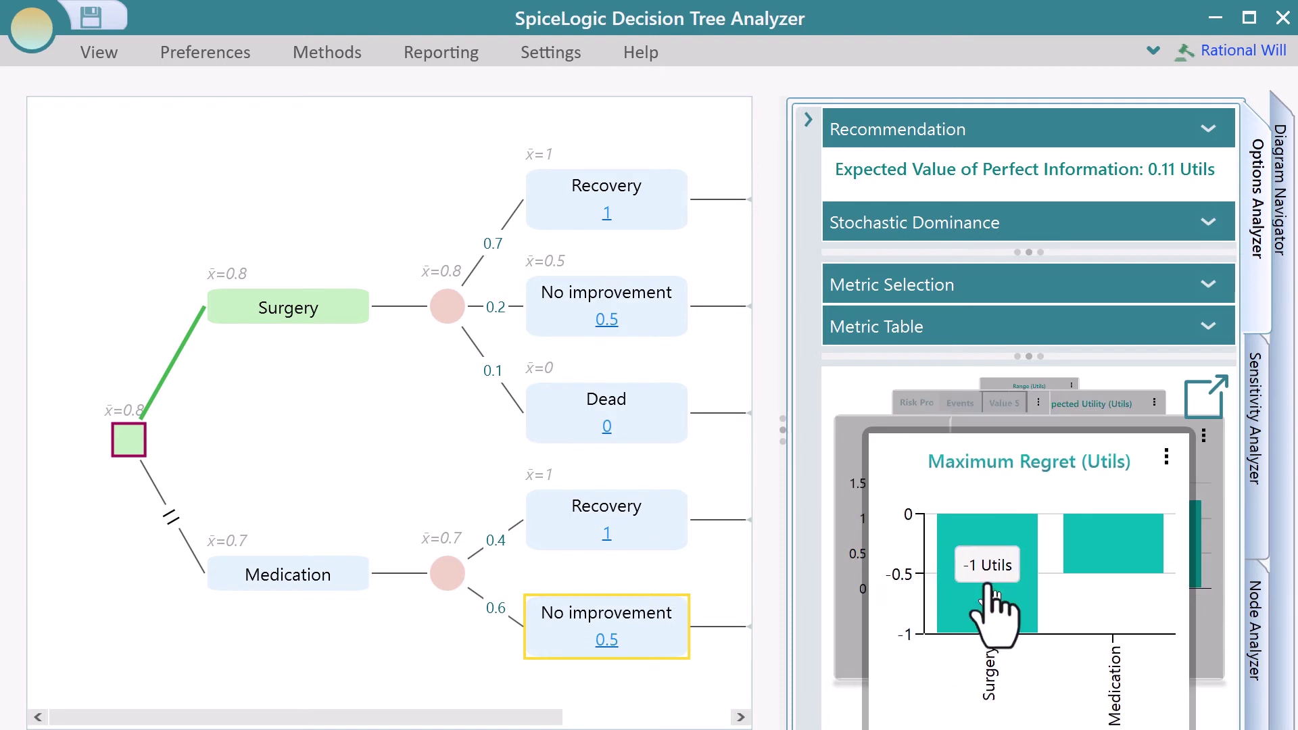
pyautogui.click(860, 497)
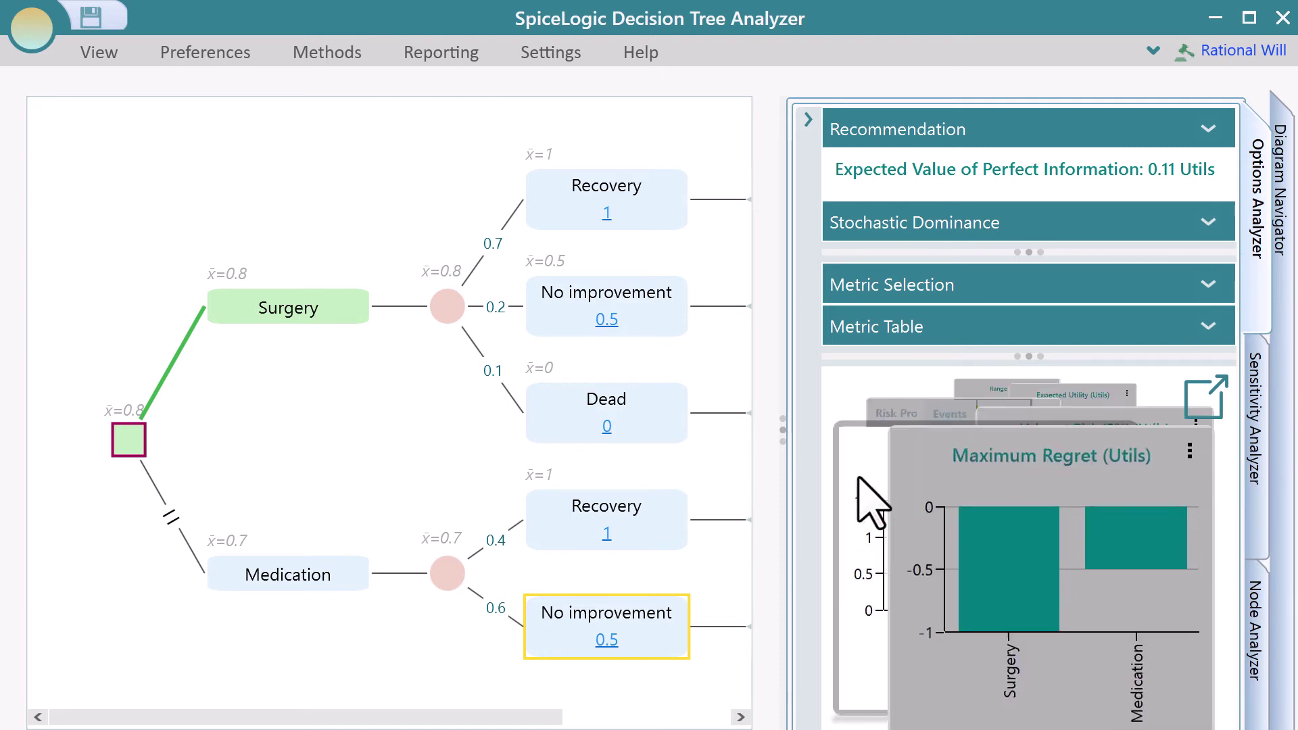
pyautogui.moveTo(1001, 599)
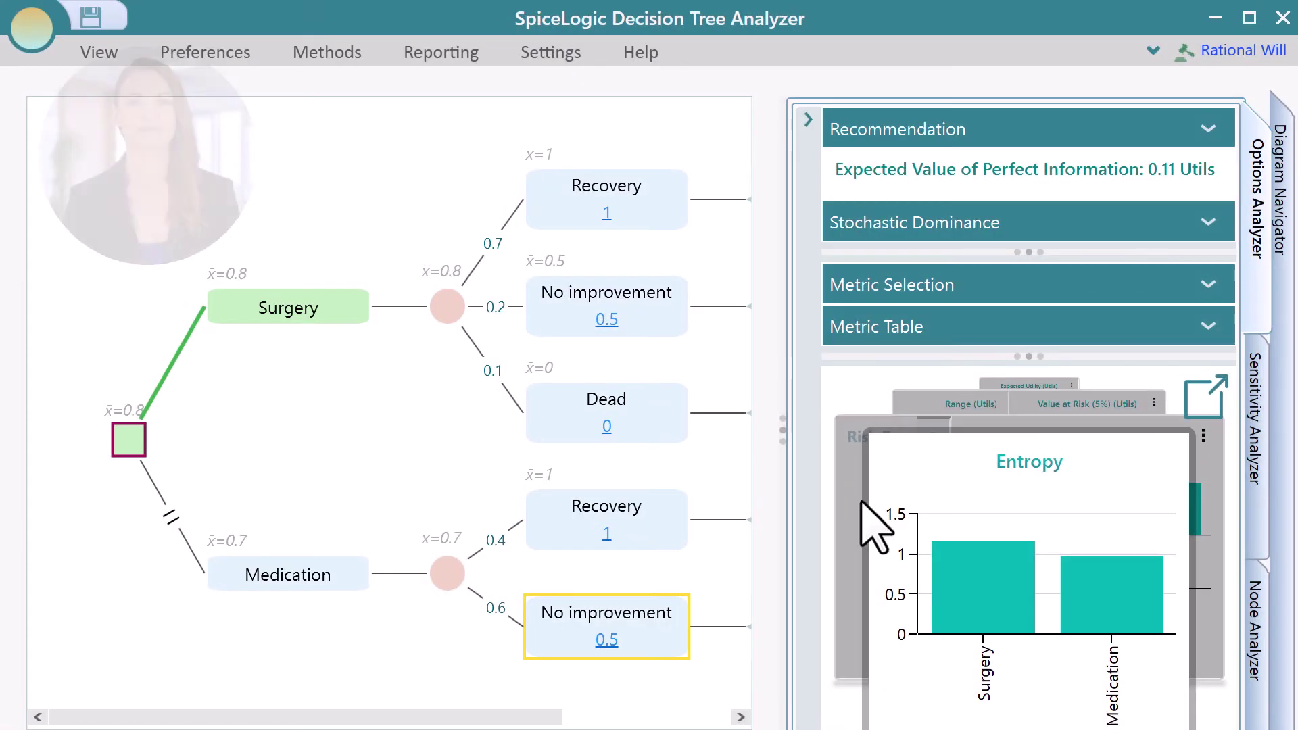
# Step: Chart one-way sensitivity of Dead's probability and nudge it from 0.1 to 0.09
pyautogui.click(1253, 436)
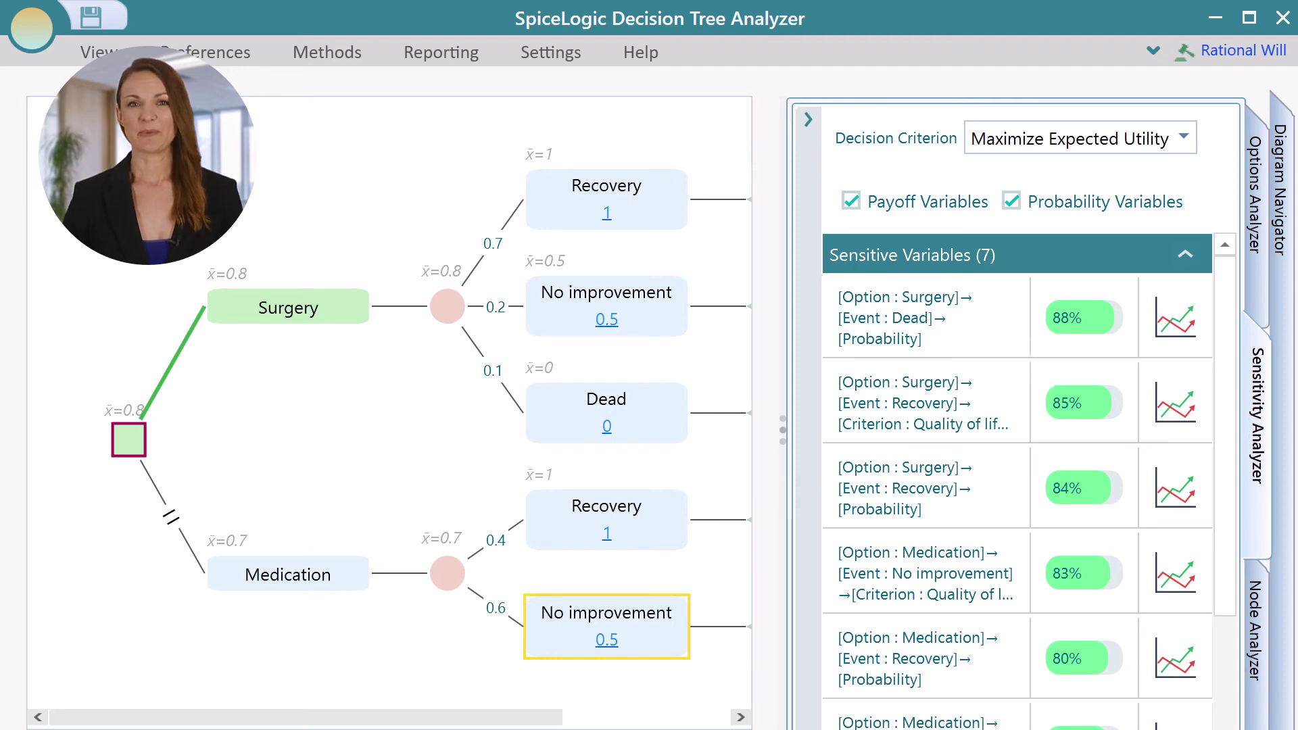
pyautogui.click(1173, 331)
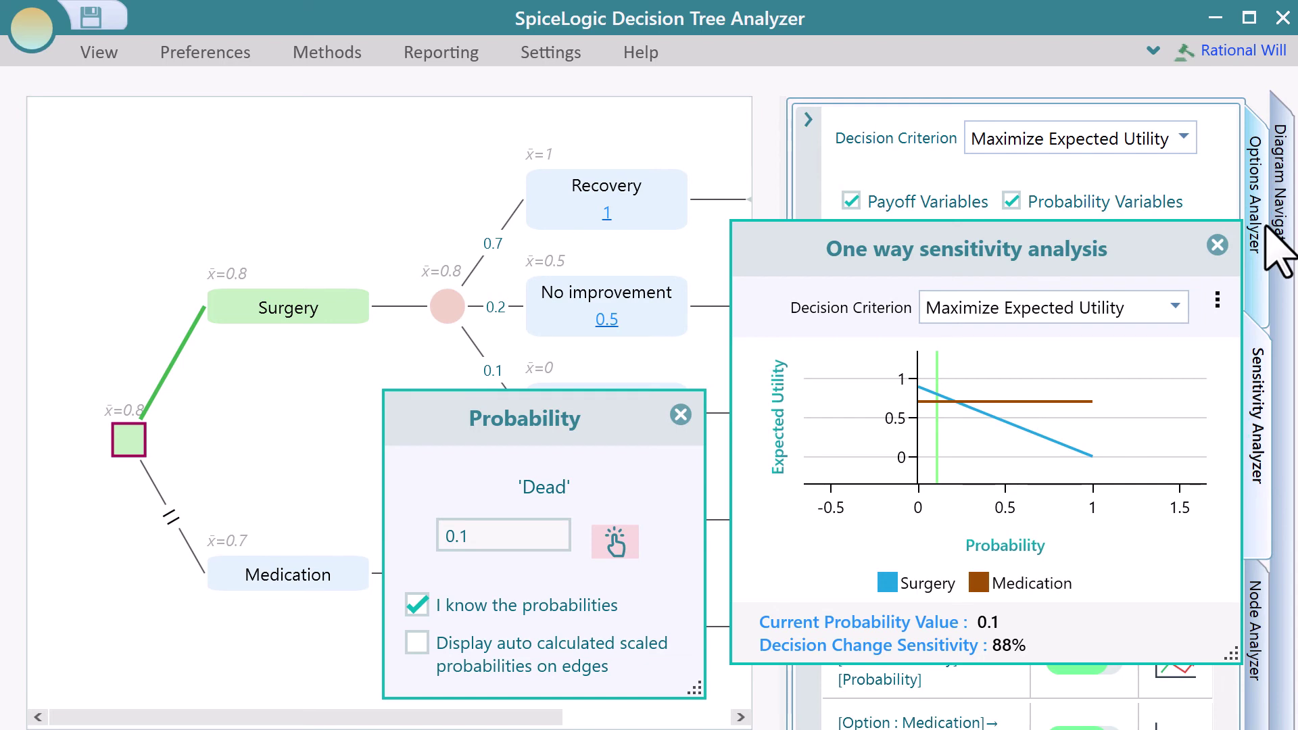
pyautogui.click(1277, 252)
pyautogui.click(503, 536)
pyautogui.moveTo(465, 582)
pyautogui.mouseDown()
pyautogui.moveTo(607, 582)
pyautogui.moveTo(476, 580)
pyautogui.mouseUp()
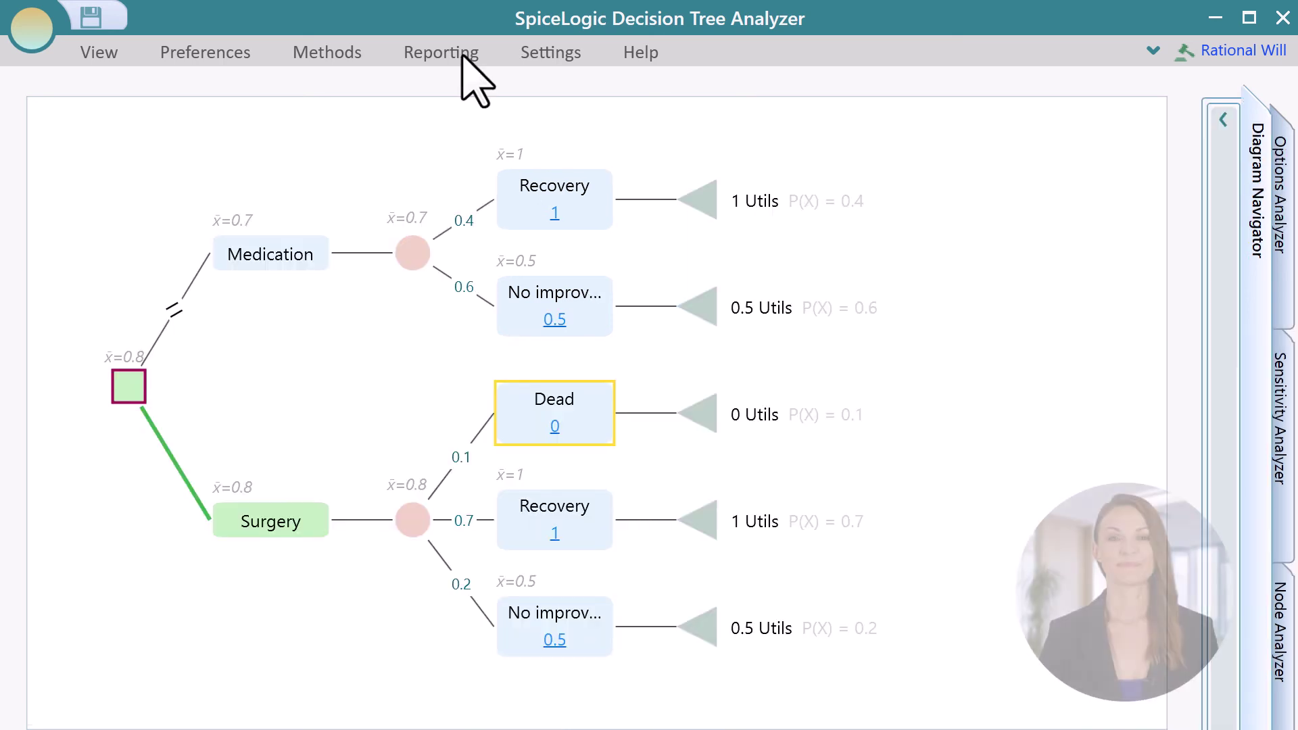
# Step: Export the analysis as the PDF report operation.pdf, scroll through all seven pages, then close it
pyautogui.click(460, 54)
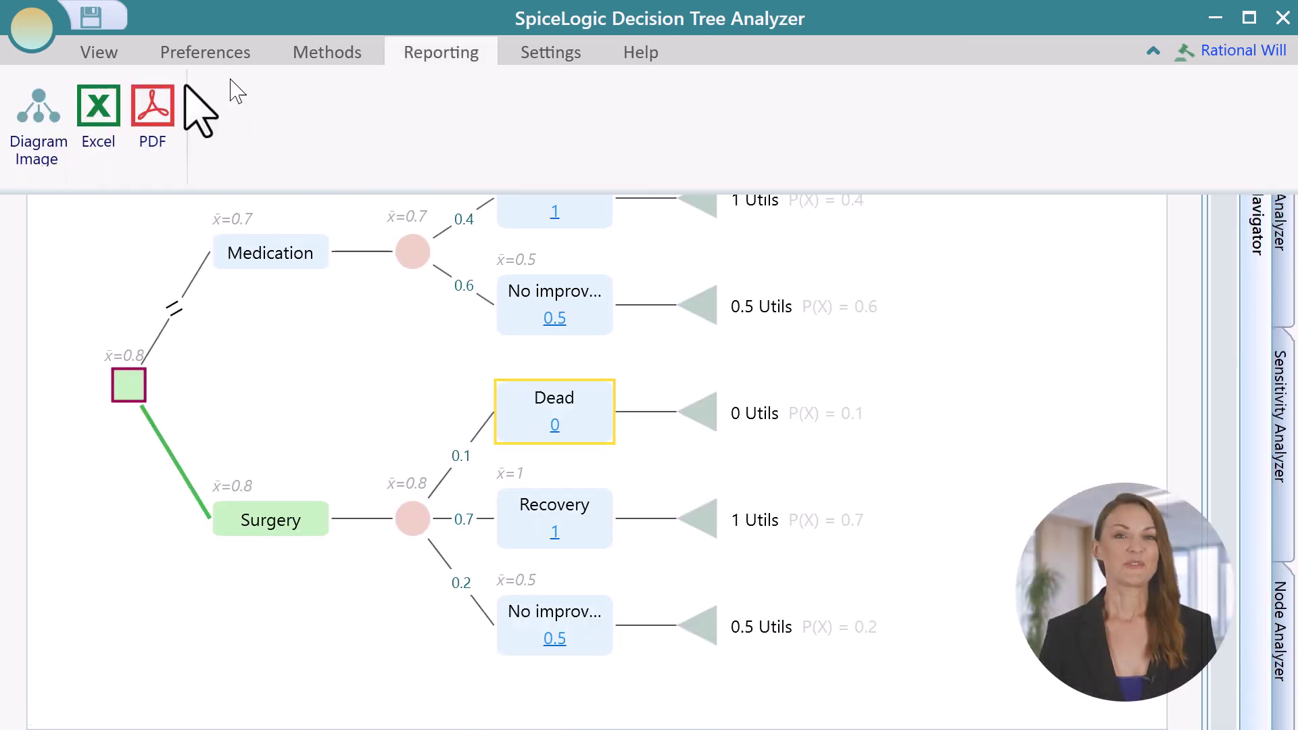
pyautogui.click(155, 122)
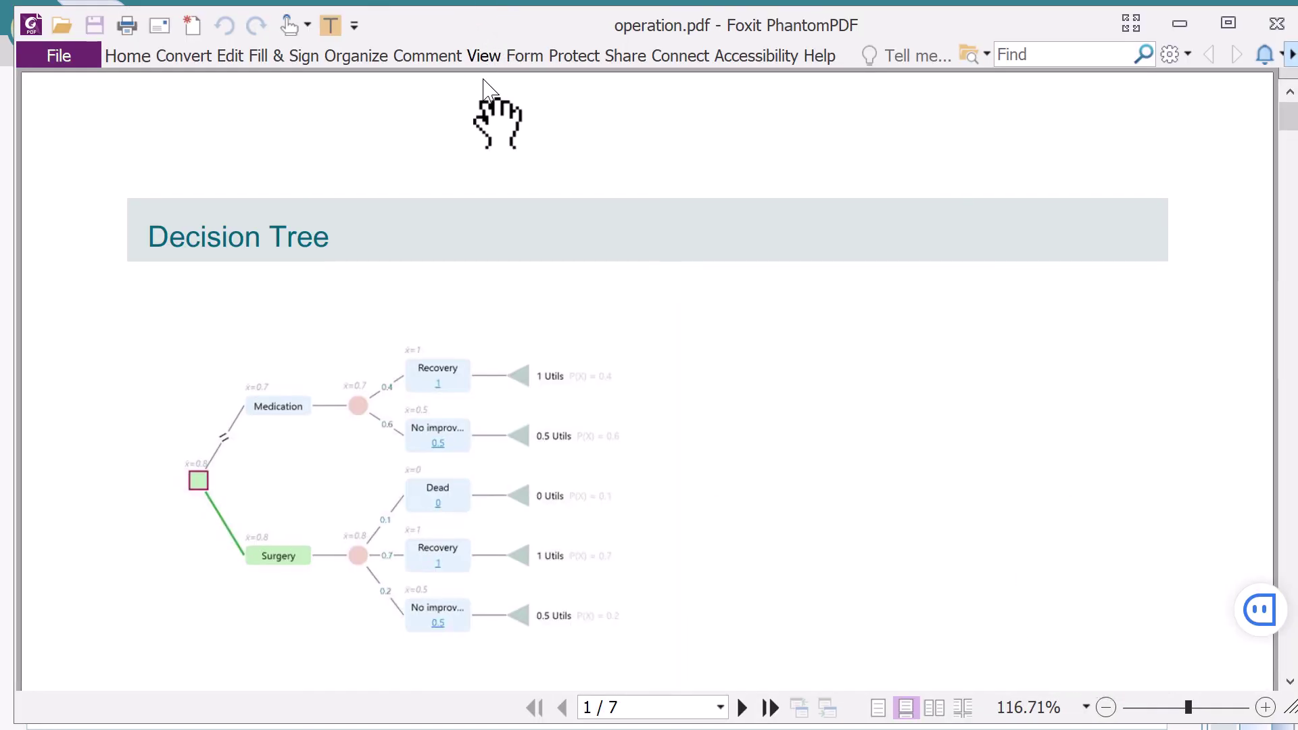
pyautogui.scroll(-1, 656, 343)
pyautogui.scroll(-5, 656, 343)
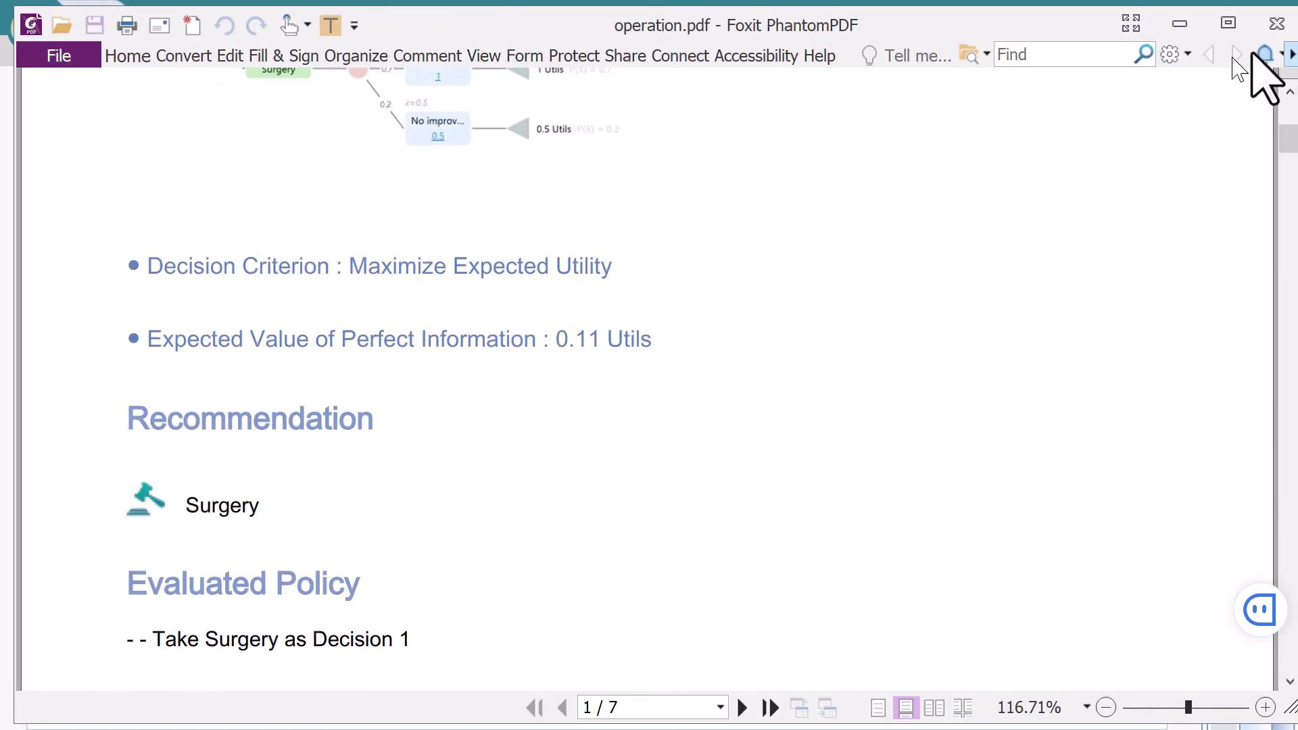
pyautogui.moveTo(1290, 142); pyautogui.dragTo(1261, 657)
pyautogui.click(1277, 24)
# Step: Export to Excel and scroll Sheet1's decision tree, Criteria table and five Possible Paths
pyautogui.click(75, 126)
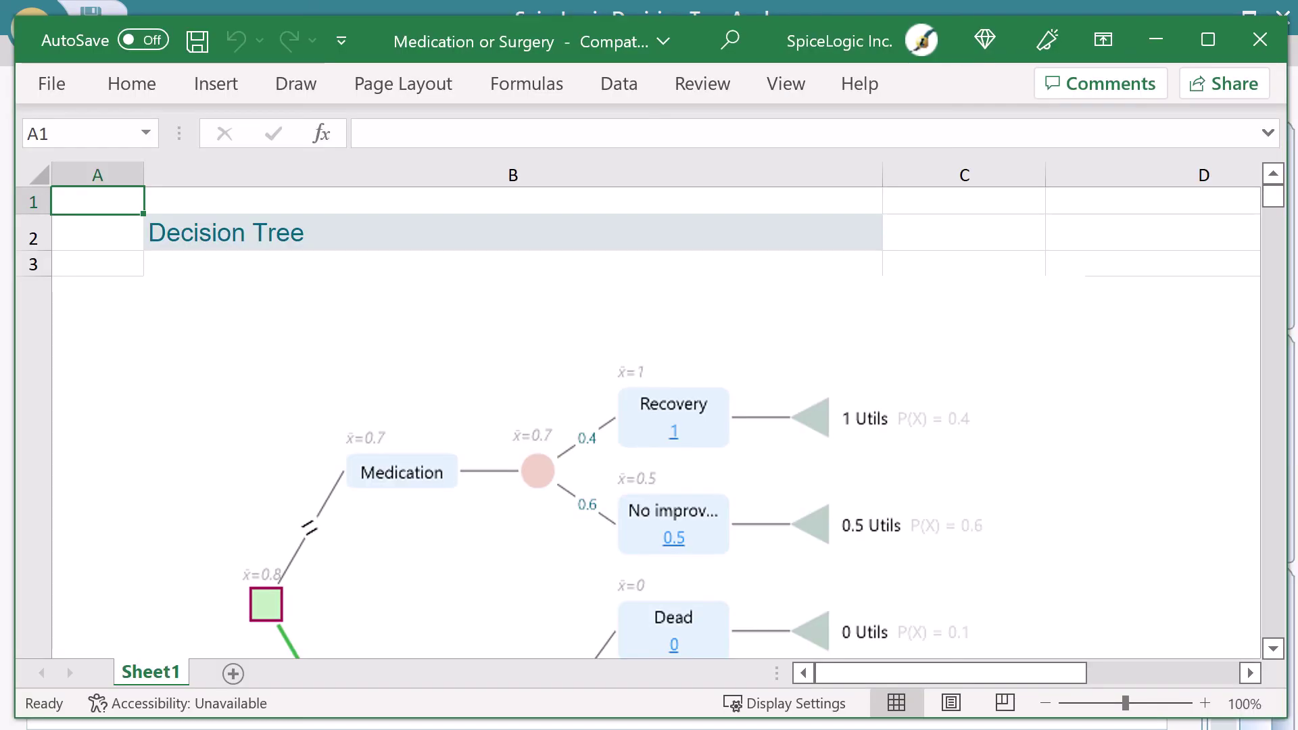
pyautogui.scroll(-5, 862, 531)
pyautogui.scroll(-6, 854, 523)
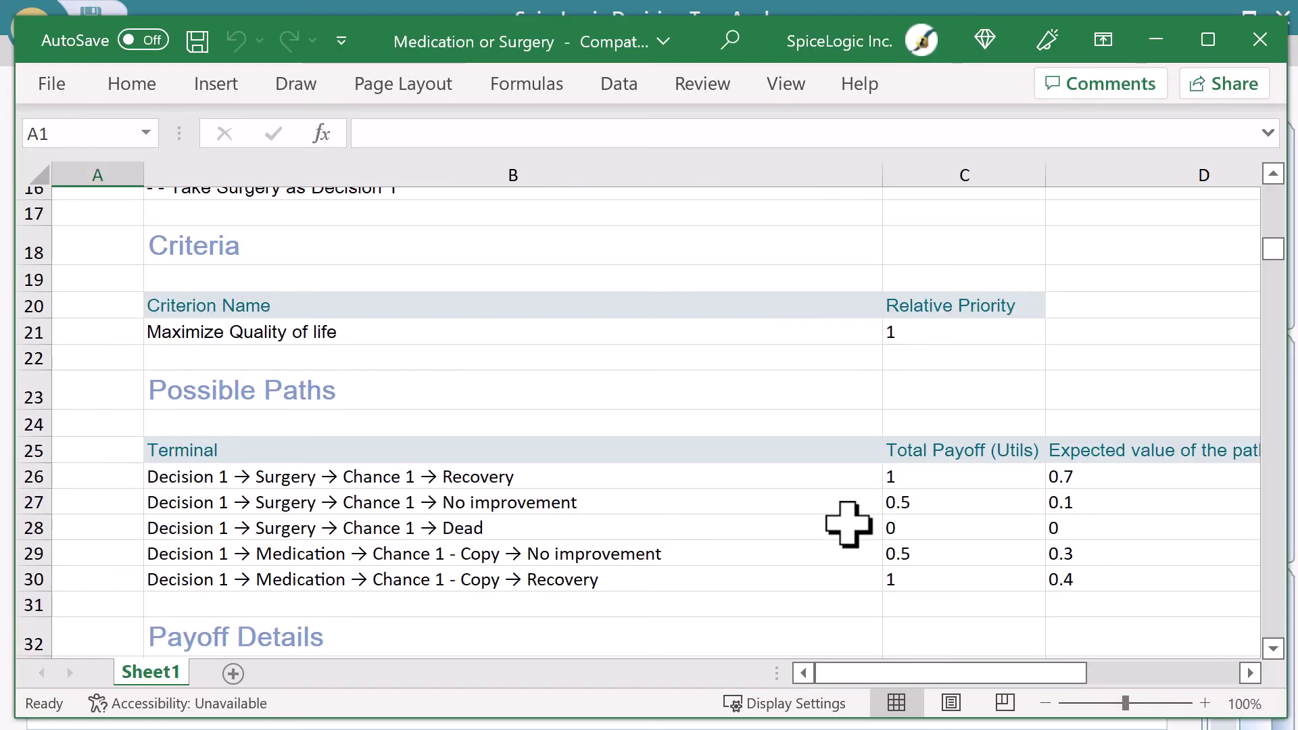
pyautogui.moveTo(879, 675); pyautogui.dragTo(885, 704)
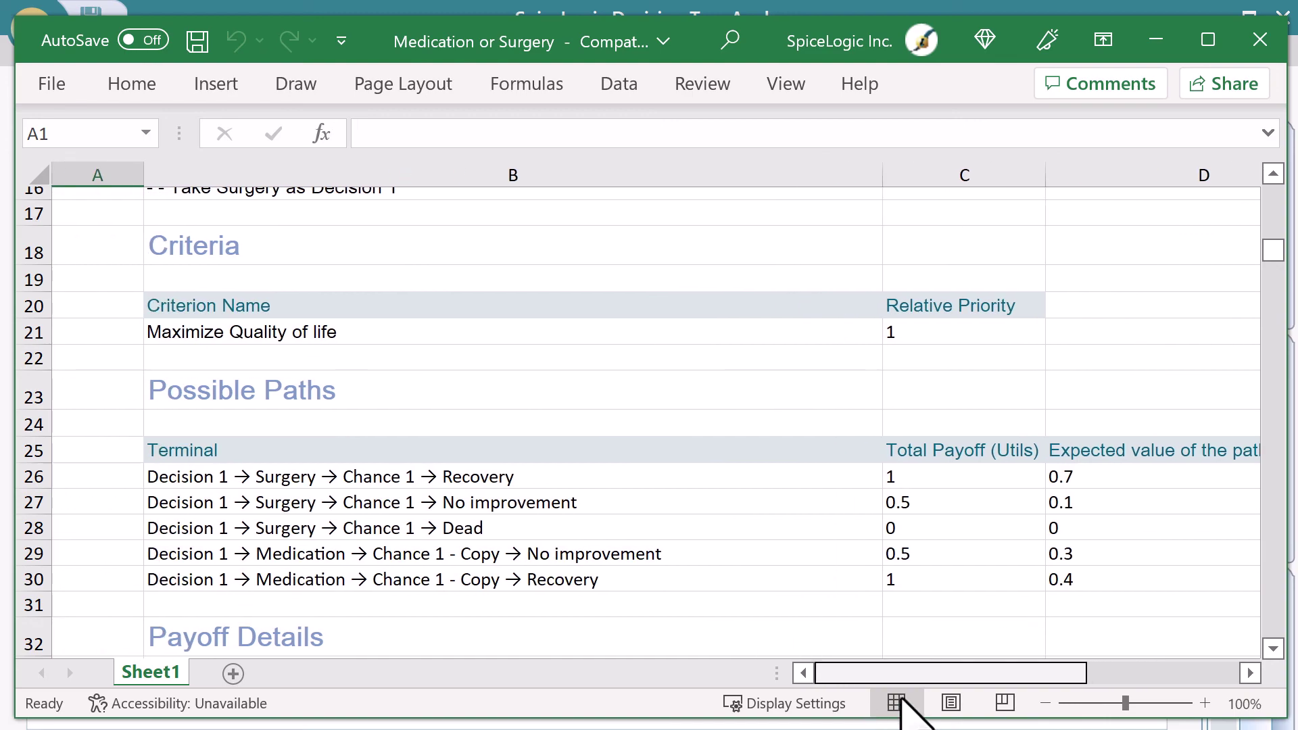
pyautogui.scroll(-4, 843, 551)
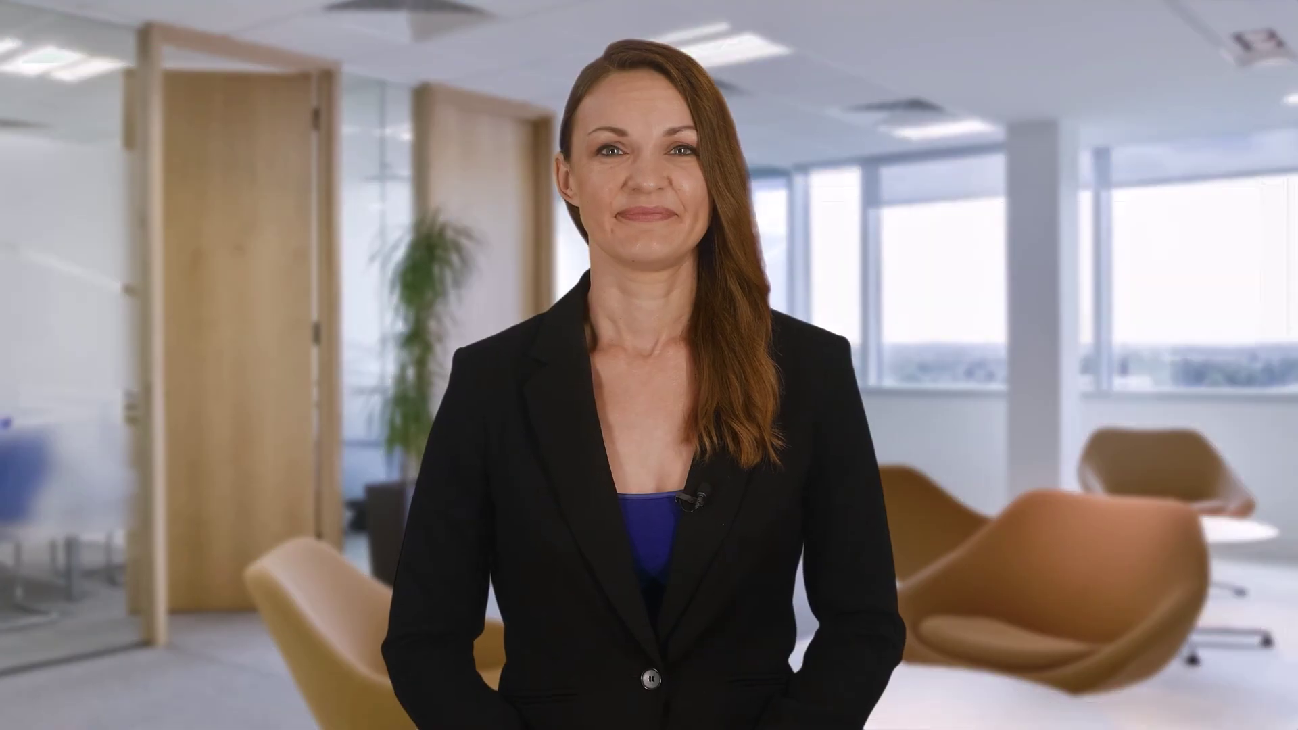